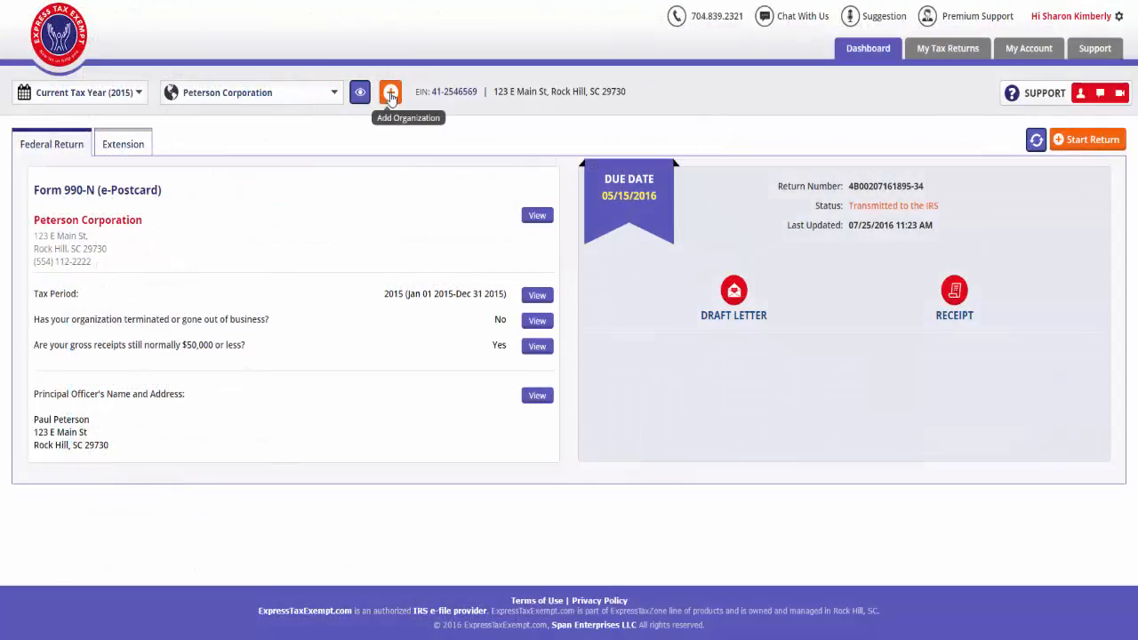
- Add Goodwill as an exempt organization with its EIN, organization address, time zone and principal officer details, and save it
{"action": "left_click", "coordinate": [388, 91]}
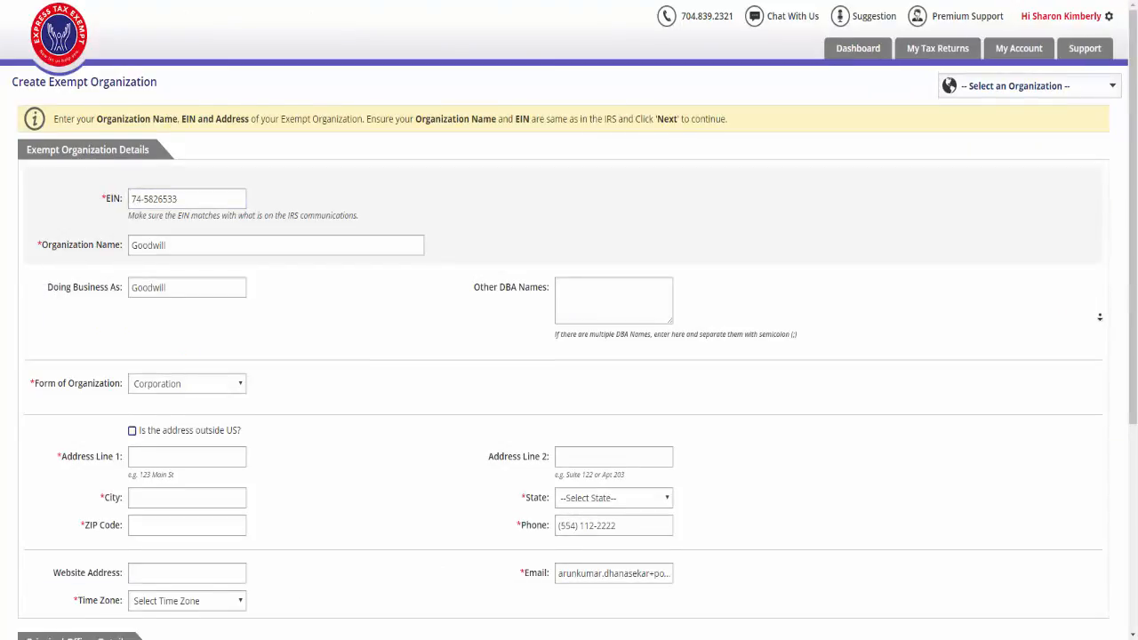
{"action": "scroll", "coordinate": [1100, 328], "scroll_direction": "down", "scroll_amount": 2}
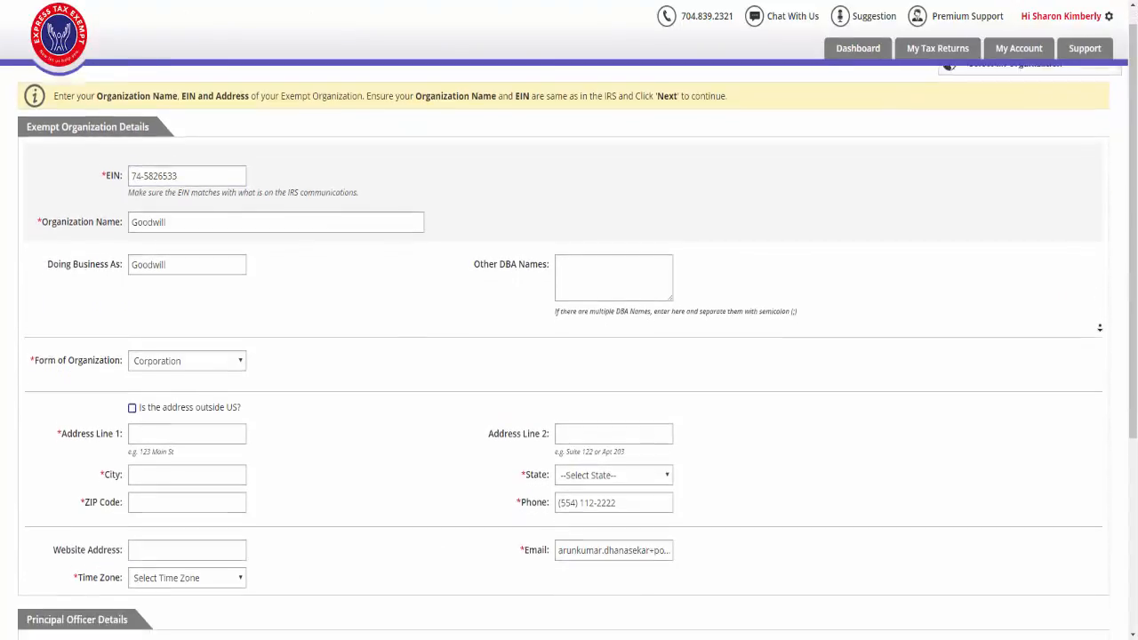
{"action": "scroll", "coordinate": [1100, 328], "scroll_direction": "down", "scroll_amount": 5}
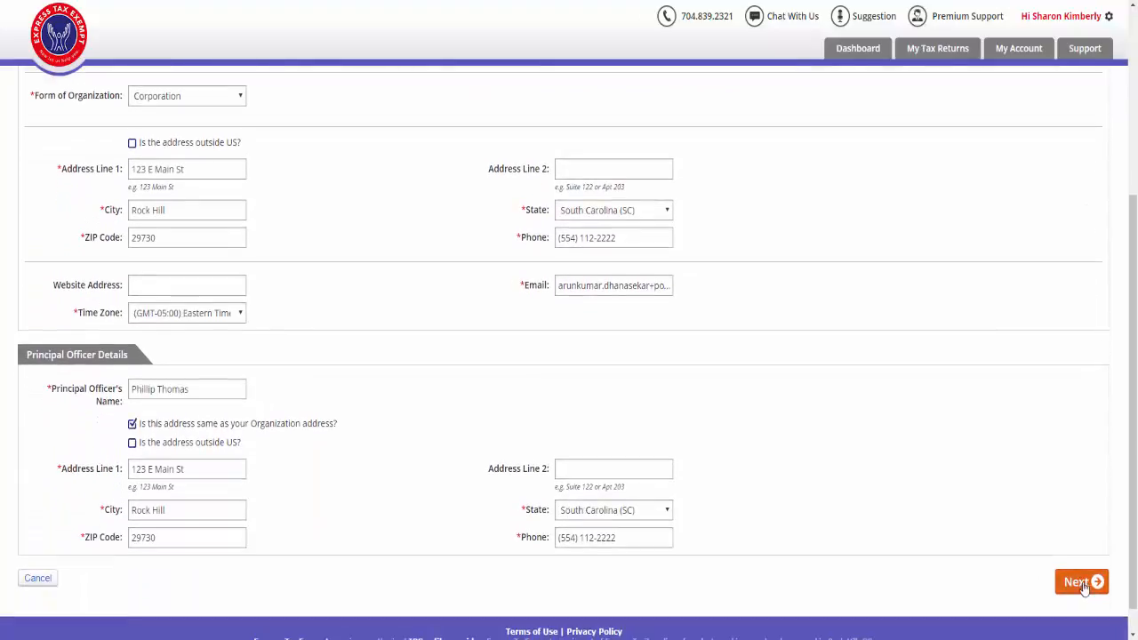
{"action": "left_click", "coordinate": [1082, 583]}
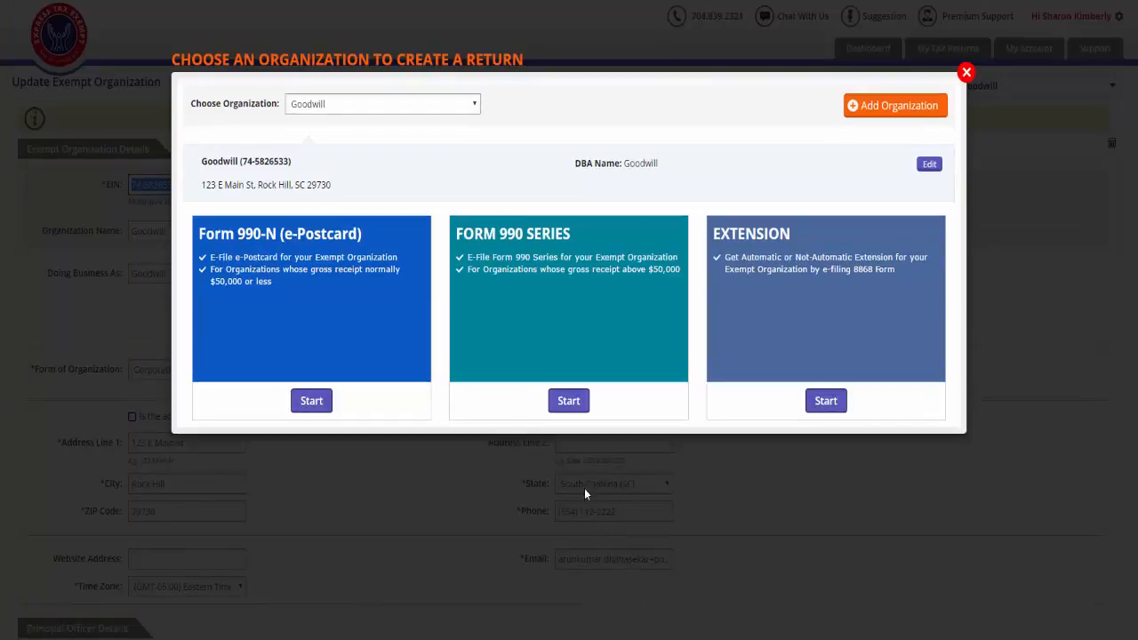
- Start a Form 990 Series return for Goodwill and accept its organization details
{"action": "left_click", "coordinate": [581, 405]}
{"action": "left_click", "coordinate": [949, 604]}
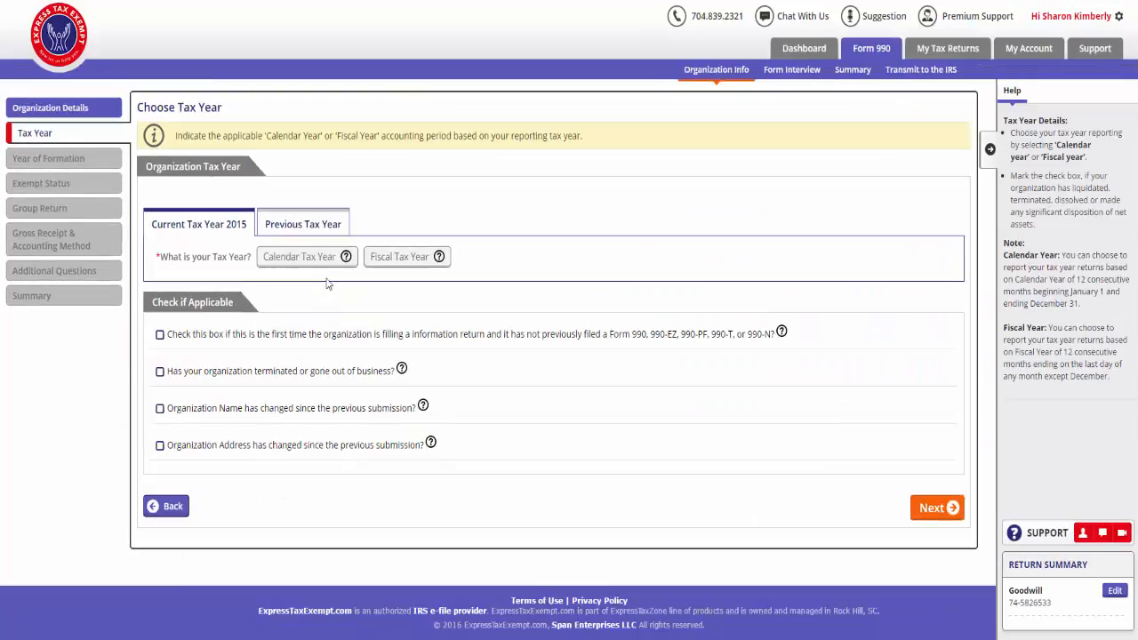
- Choose the 2015 calendar tax year, mark this as the organization's first information return, and continue
{"action": "left_click", "coordinate": [325, 263]}
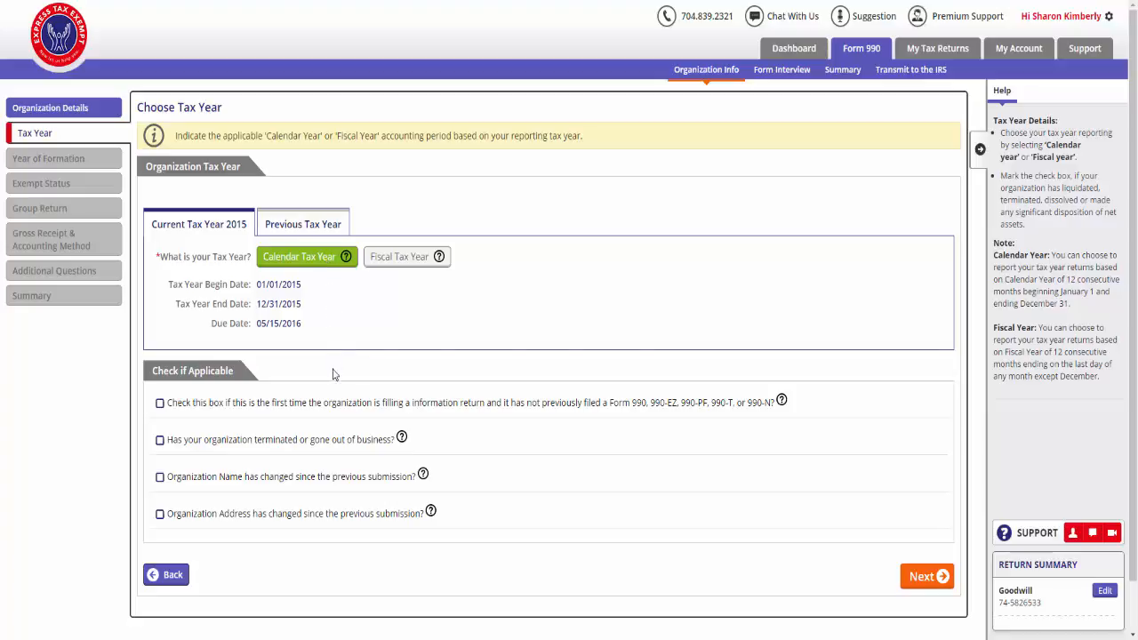
{"action": "left_click", "coordinate": [331, 406]}
{"action": "left_click", "coordinate": [942, 578]}
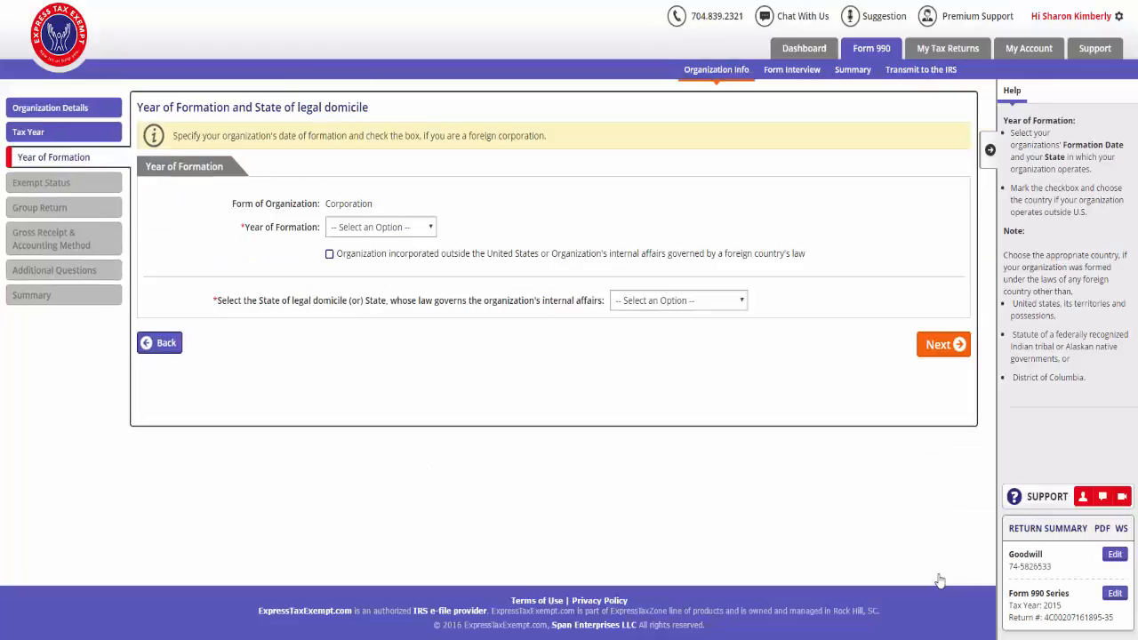
- Set the year of formation to 2015 and the state of legal domicile to South Carolina (SC), and continue
{"action": "left_click", "coordinate": [430, 229]}
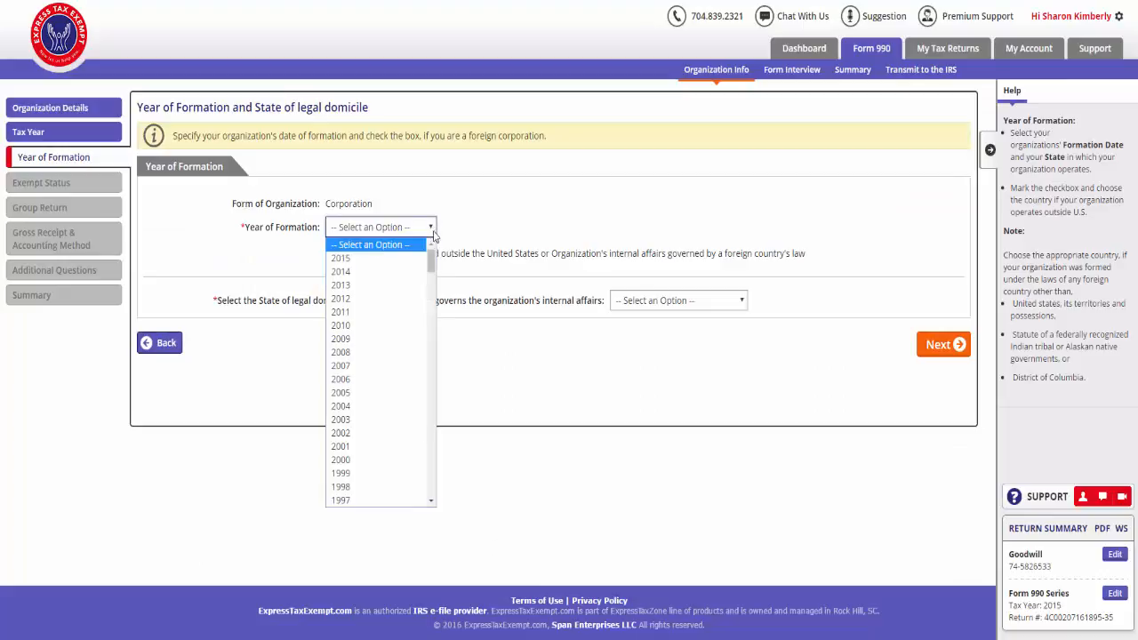
{"action": "left_click", "coordinate": [423, 258]}
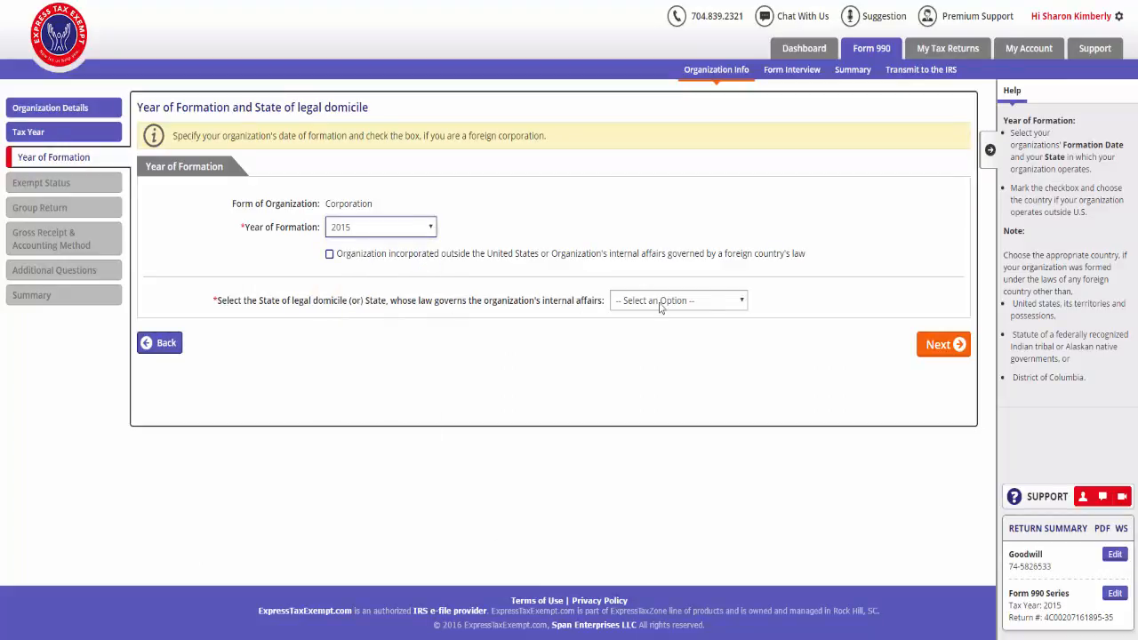
{"action": "left_click", "coordinate": [705, 307]}
{"action": "key", "text": "s"}
{"action": "left_click", "coordinate": [705, 307]}
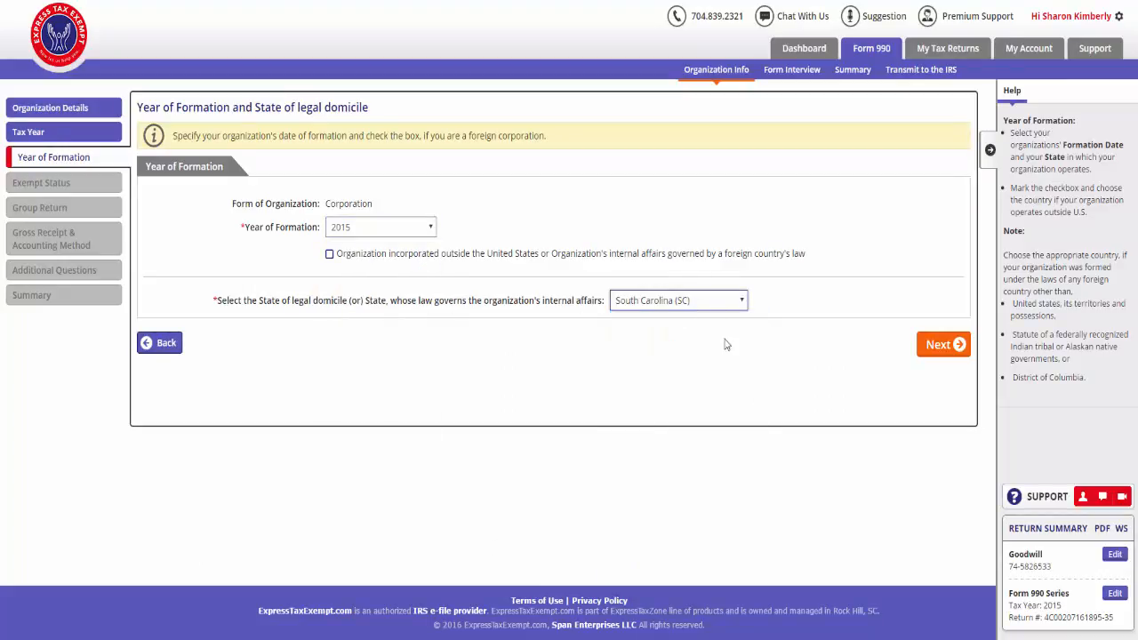
{"action": "left_click", "coordinate": [958, 344]}
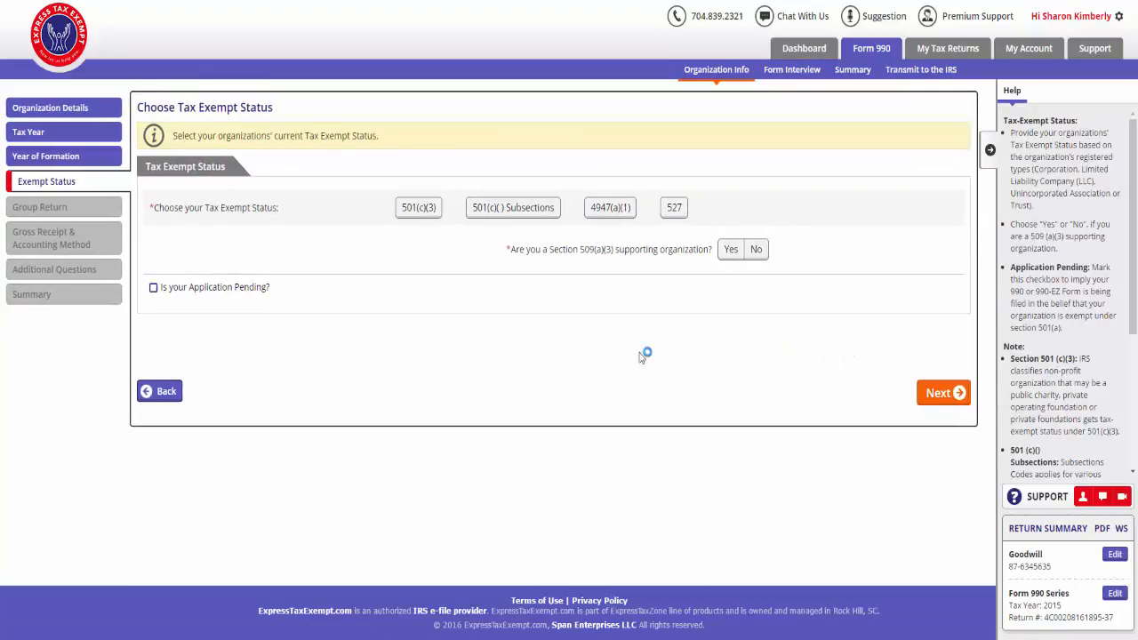
- Set the exempt status to 501(c)(3), recognized 01/01/2015, as a 509(a)(3) supporting organization and integrated auxiliary of a church, and continue
{"action": "left_click", "coordinate": [428, 213]}
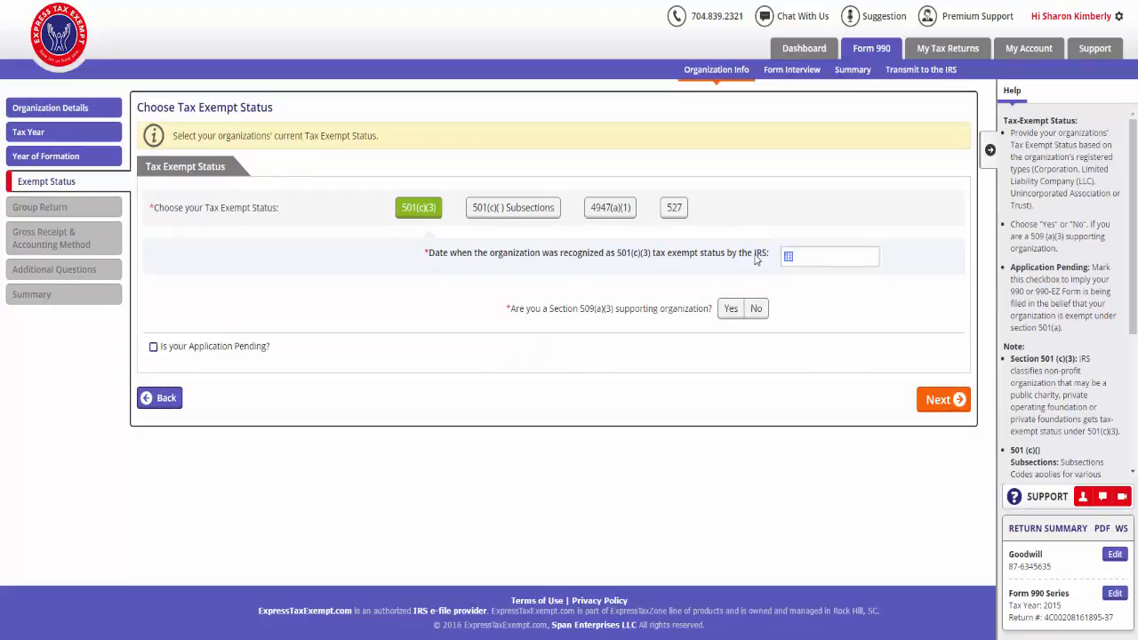
{"action": "left_click", "coordinate": [787, 258]}
{"action": "left_click", "coordinate": [847, 283]}
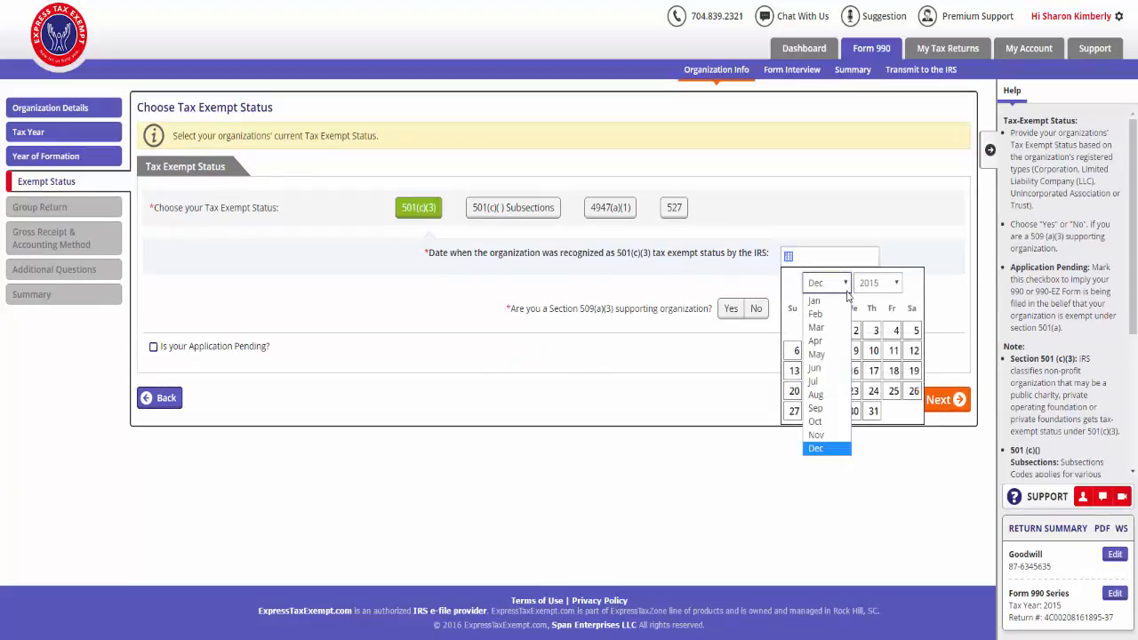
{"action": "left_click", "coordinate": [848, 302]}
{"action": "left_click", "coordinate": [874, 331]}
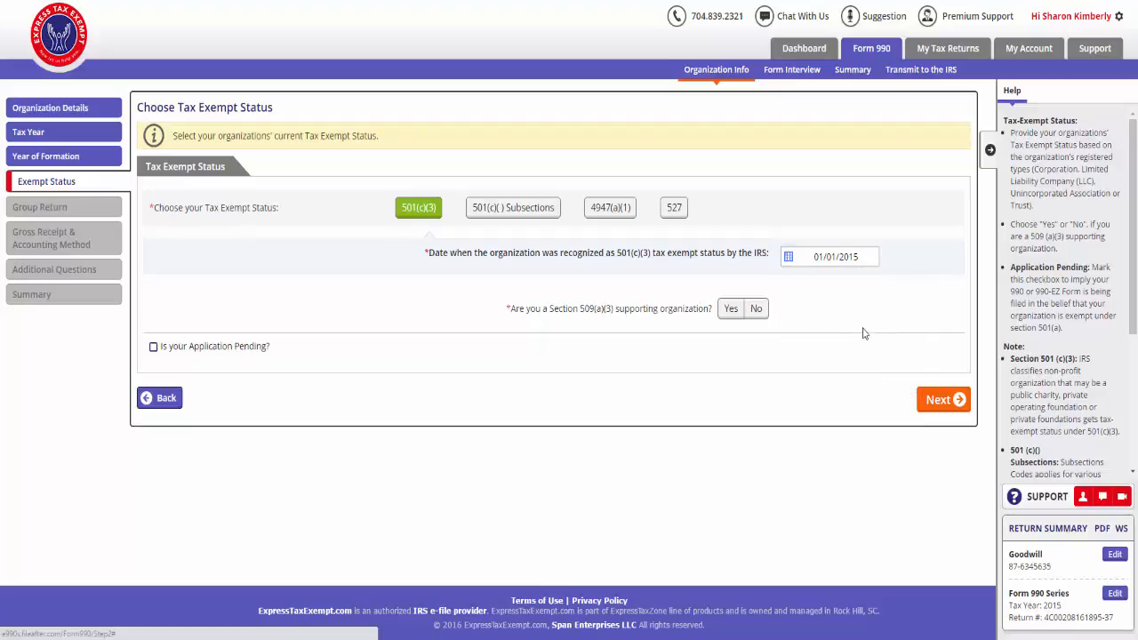
{"action": "left_click", "coordinate": [731, 309]}
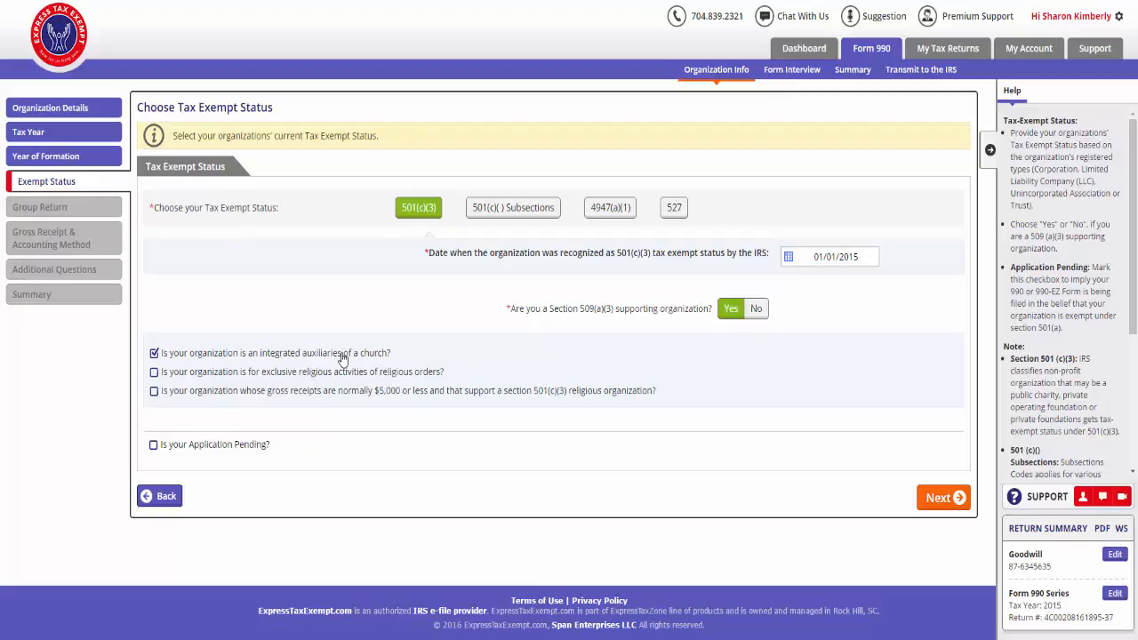
{"action": "left_click", "coordinate": [957, 503]}
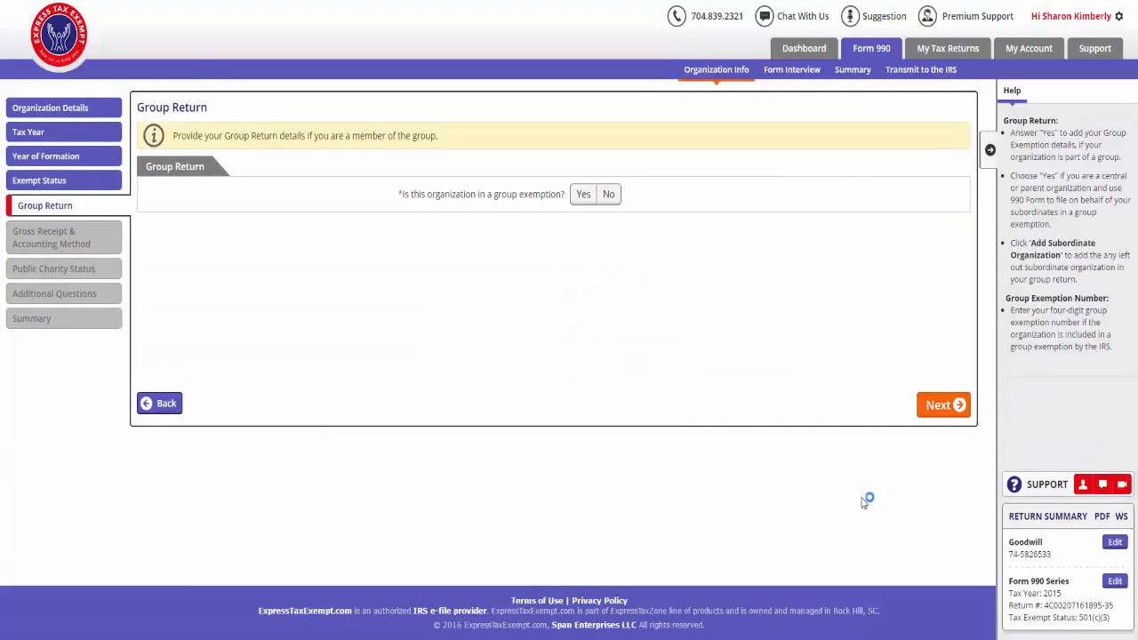
- Answer No to the organization being in a group exemption, and continue
{"action": "left_click", "coordinate": [607, 194]}
{"action": "left_click", "coordinate": [956, 406]}
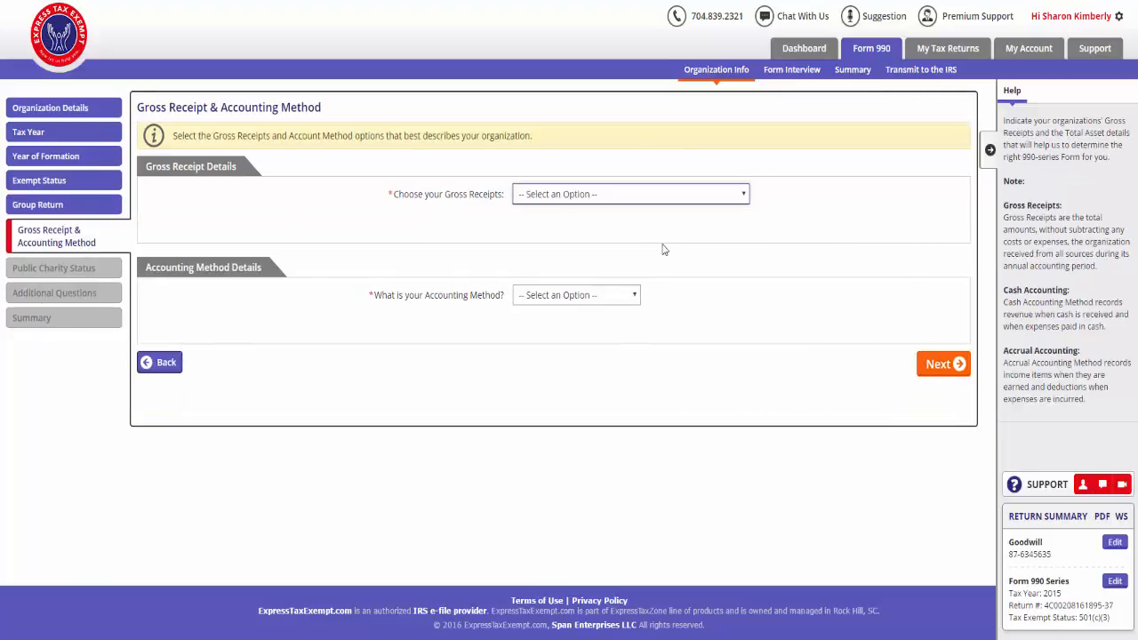
- Set gross receipts to >= $200,000 or total assets >= $500,000, with Accrual as the accounting method, and continue
{"action": "left_click", "coordinate": [659, 197]}
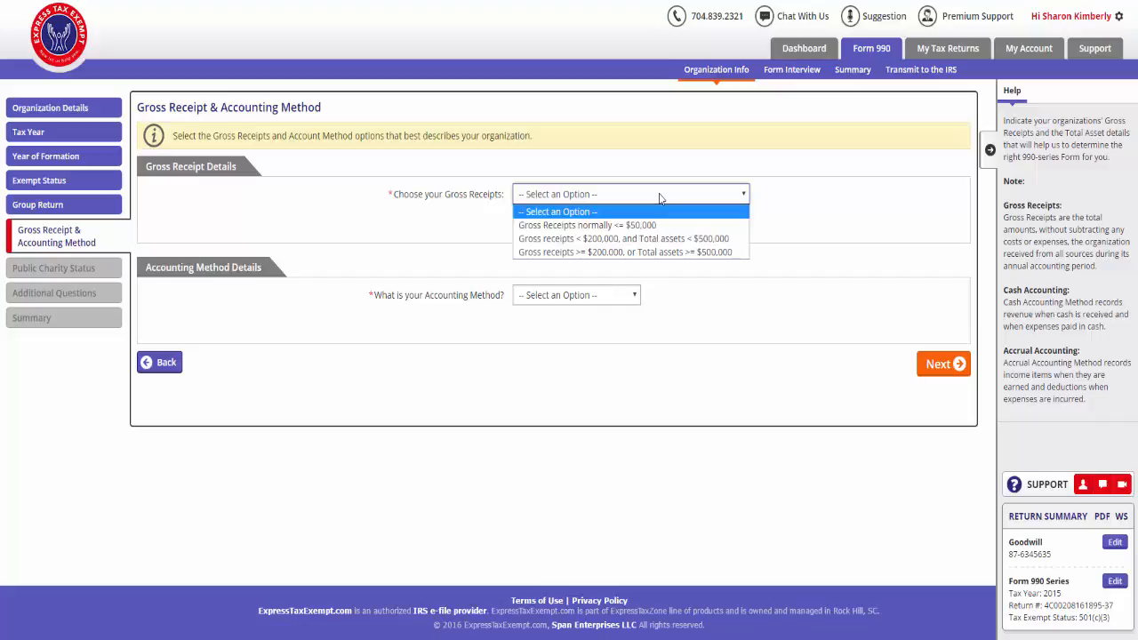
{"action": "left_click", "coordinate": [663, 252]}
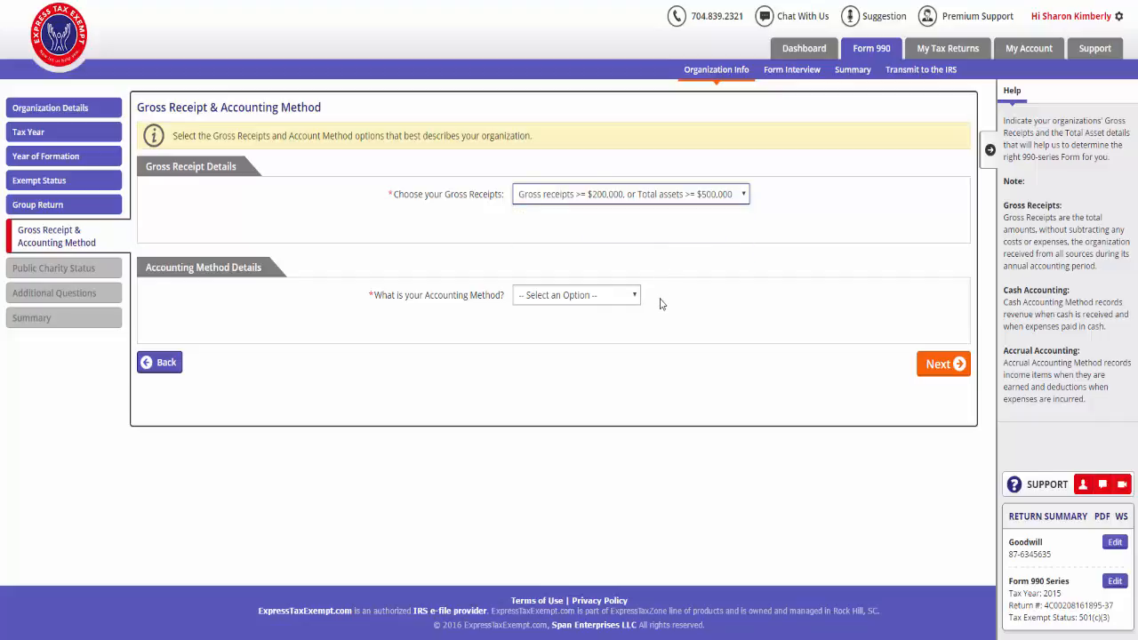
{"action": "left_click", "coordinate": [632, 302]}
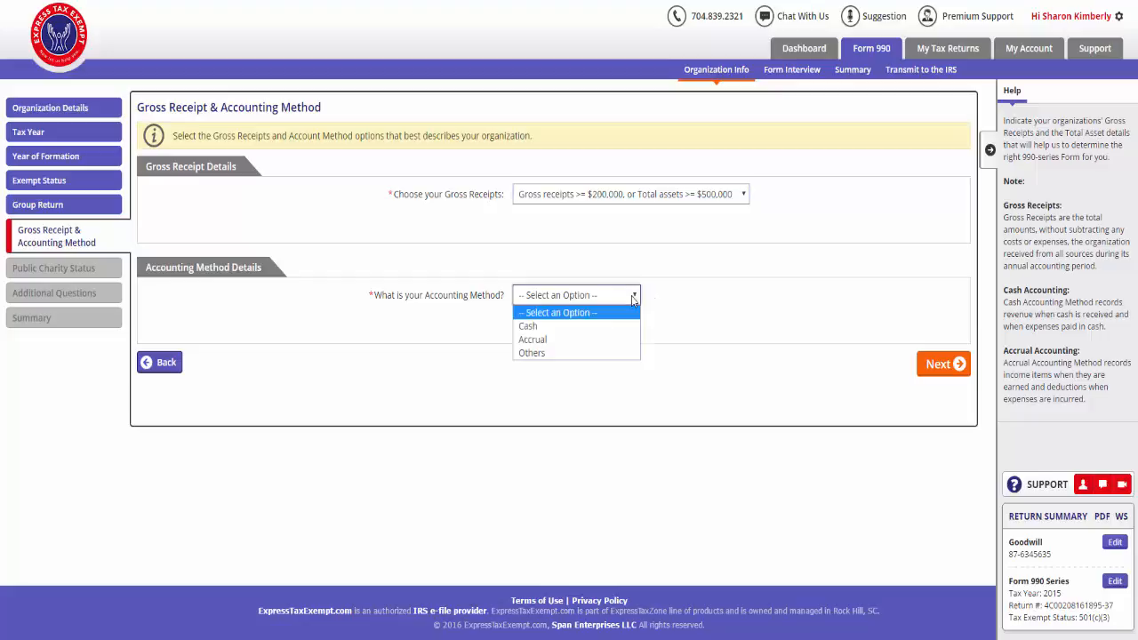
{"action": "left_click", "coordinate": [633, 341]}
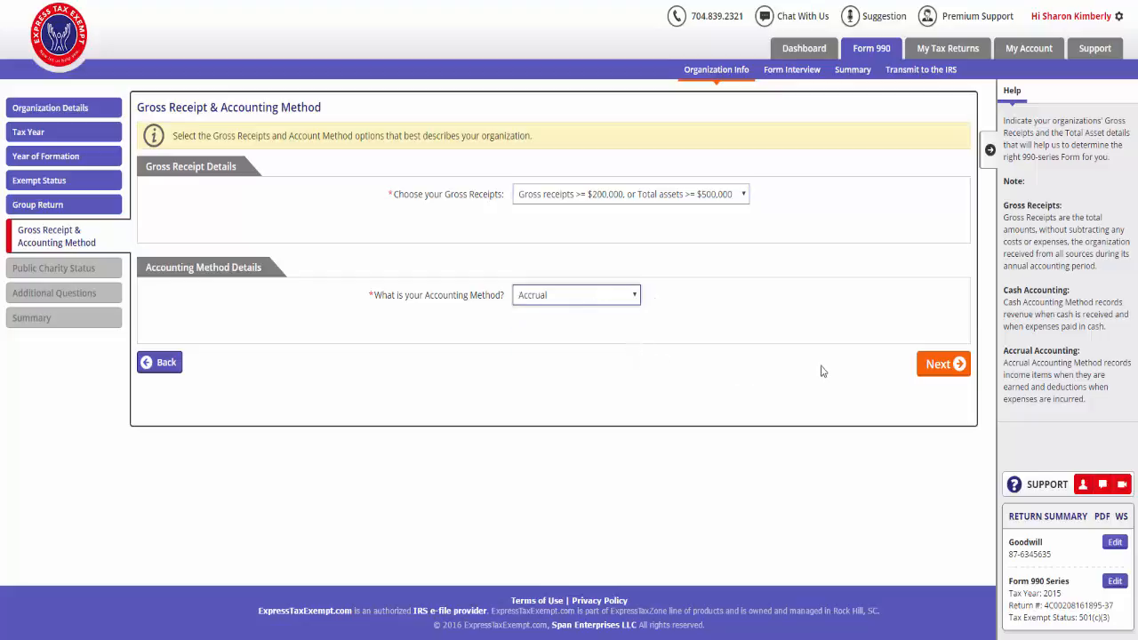
{"action": "left_click", "coordinate": [957, 368]}
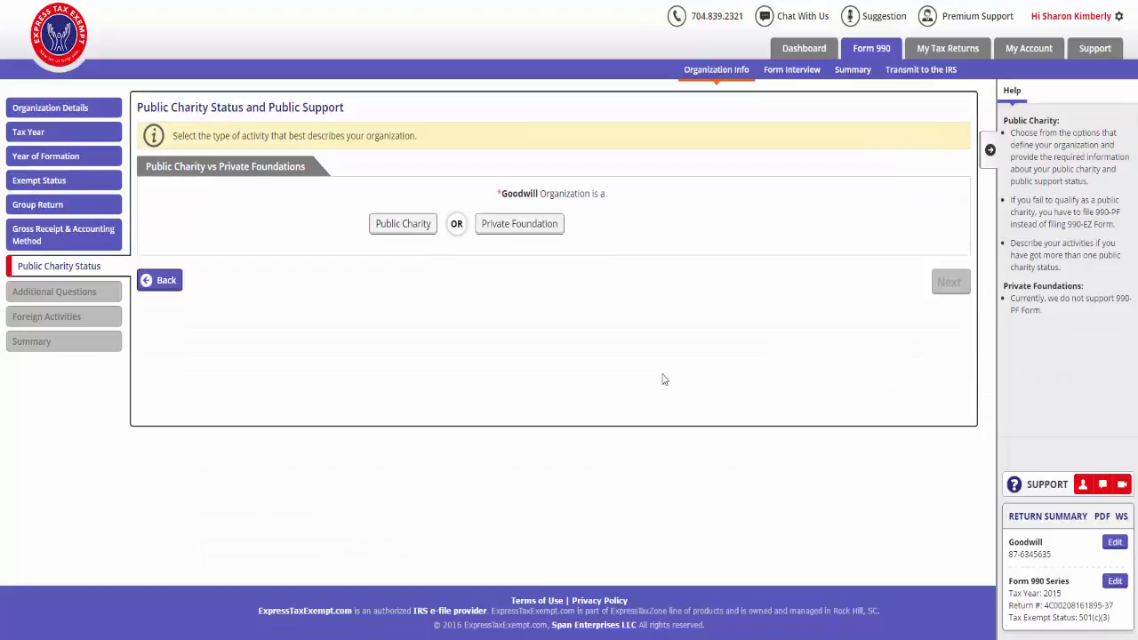
- Classify the organization as a public charity of the church type described in section 170(b)(1)(A)(i), and continue
{"action": "left_click", "coordinate": [402, 224]}
{"action": "left_click", "coordinate": [399, 277]}
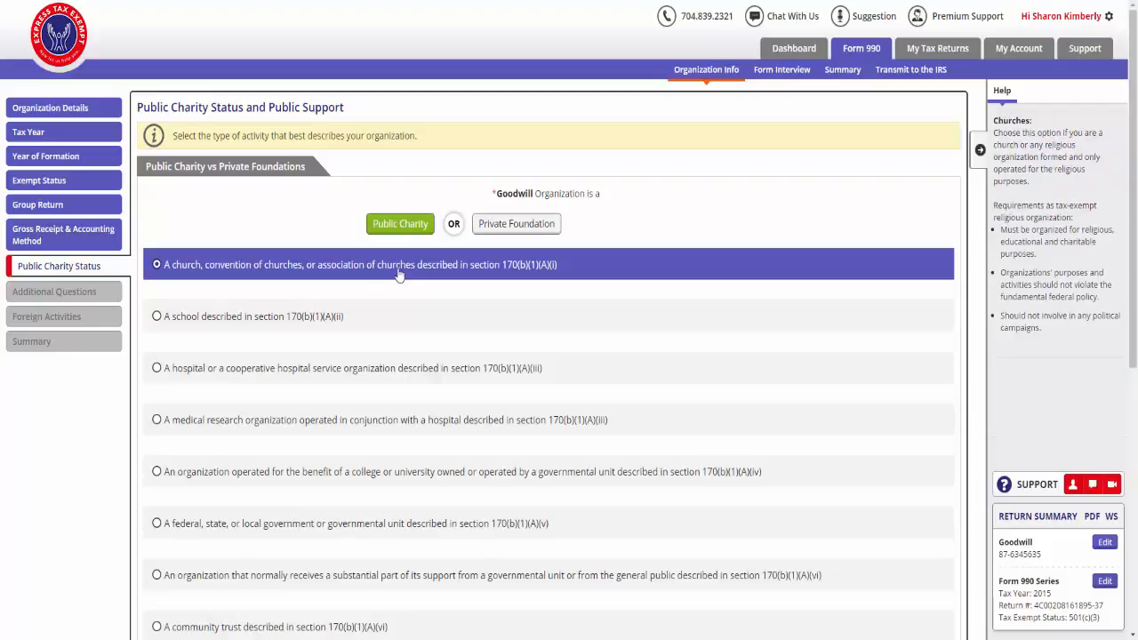
{"action": "scroll", "coordinate": [399, 275], "scroll_direction": "down", "scroll_amount": 5}
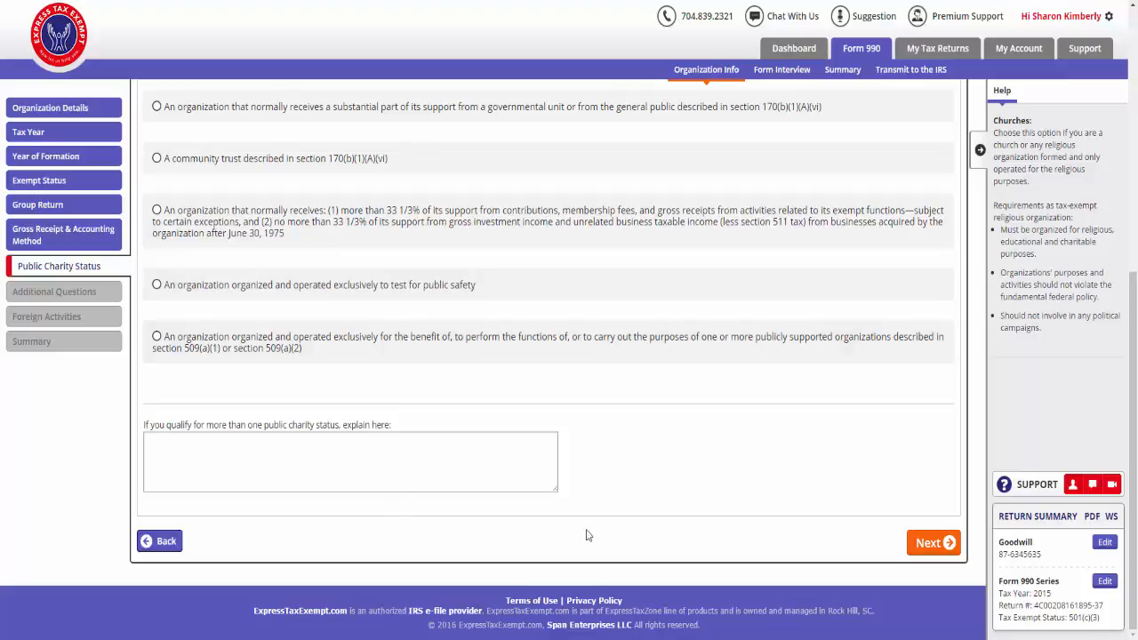
{"action": "left_click", "coordinate": [949, 543]}
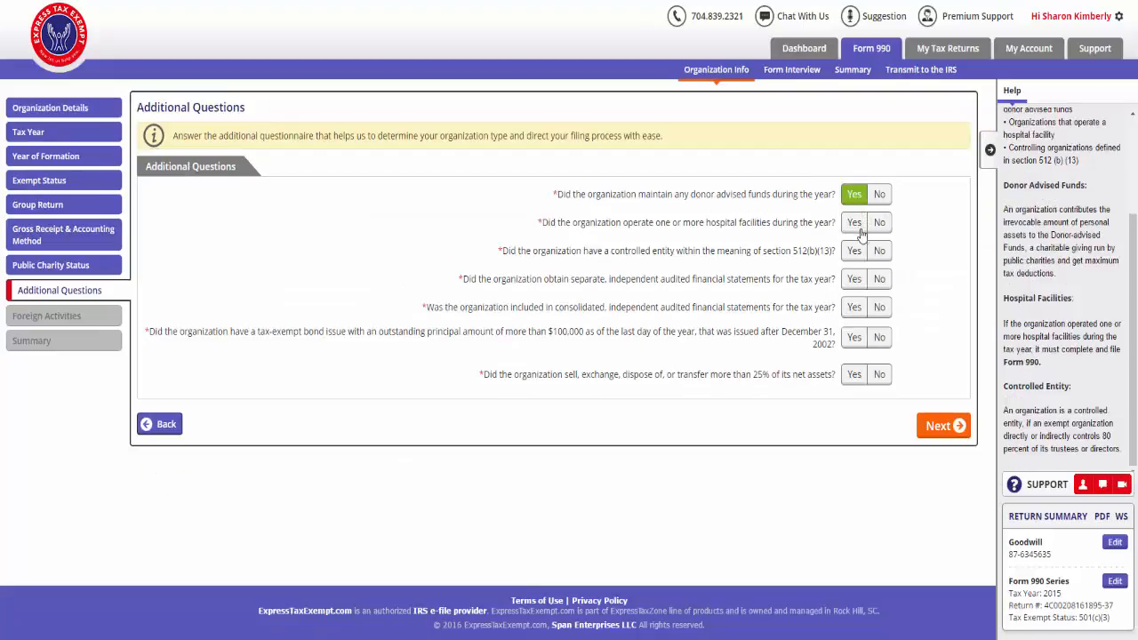
- Answer the additional questions with Yes for donor advised funds and No for all the others, and continue
{"action": "left_click", "coordinate": [879, 224]}
{"action": "left_click", "coordinate": [879, 252]}
{"action": "left_click", "coordinate": [879, 279]}
{"action": "left_click", "coordinate": [879, 308]}
{"action": "left_click", "coordinate": [879, 337]}
{"action": "left_click", "coordinate": [879, 375]}
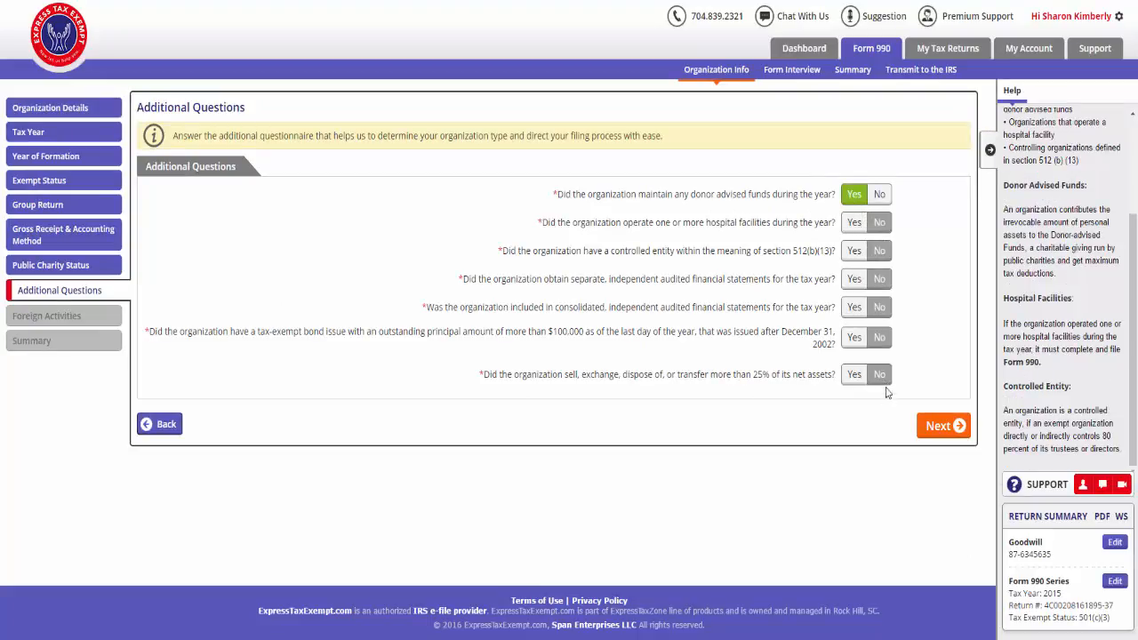
{"action": "left_click", "coordinate": [959, 425]}
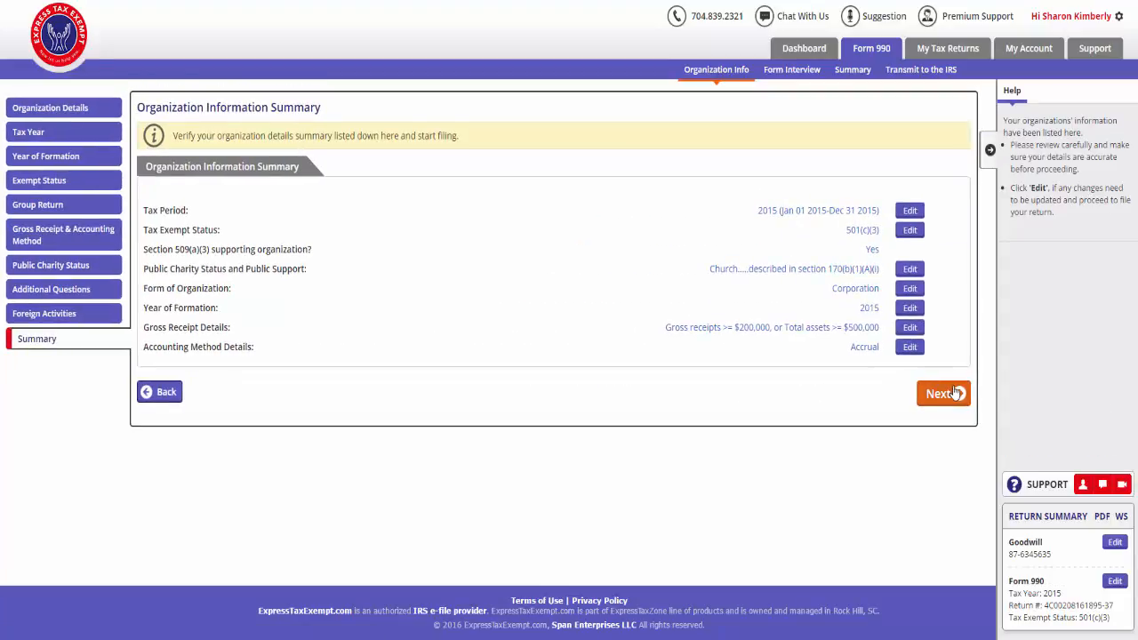
- Accept the organization information summary and begin the Form 990 long form interview
{"action": "left_click", "coordinate": [955, 394]}
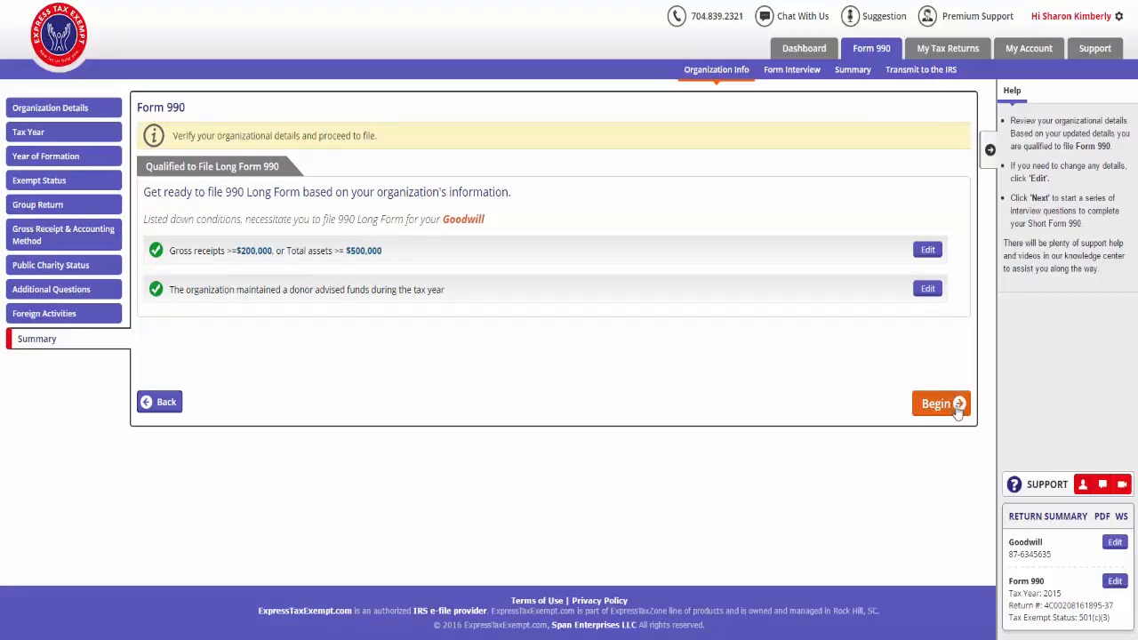
{"action": "left_click", "coordinate": [957, 407]}
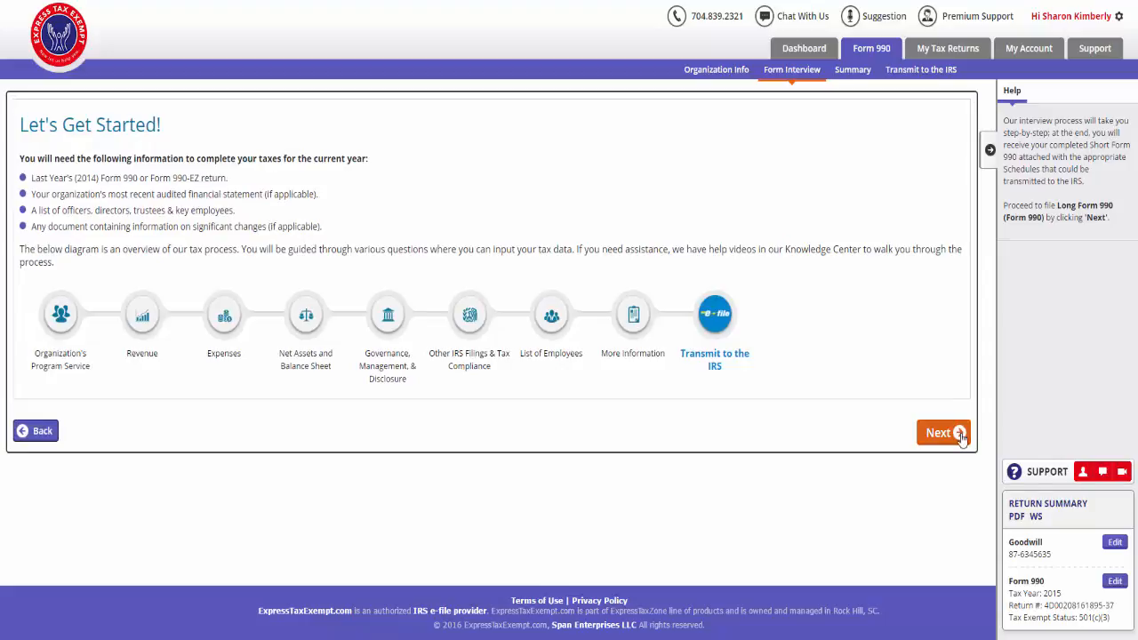
{"action": "left_click", "coordinate": [958, 432]}
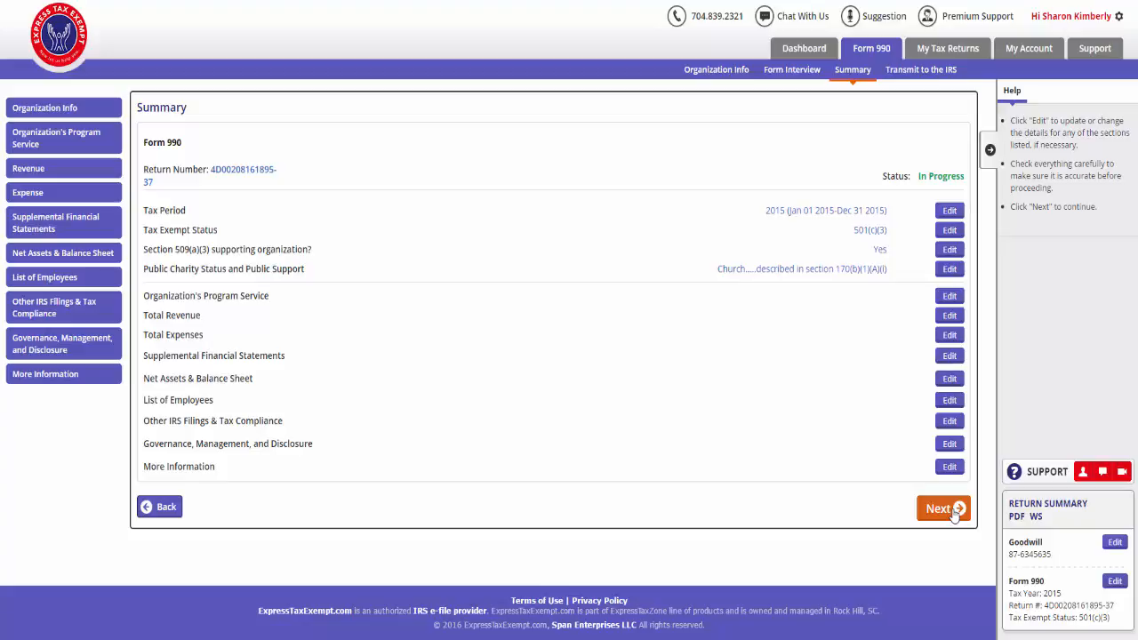
- Accept the Form 990 summary, review the audit report for every section, and proceed to the payment options
{"action": "left_click", "coordinate": [942, 509]}
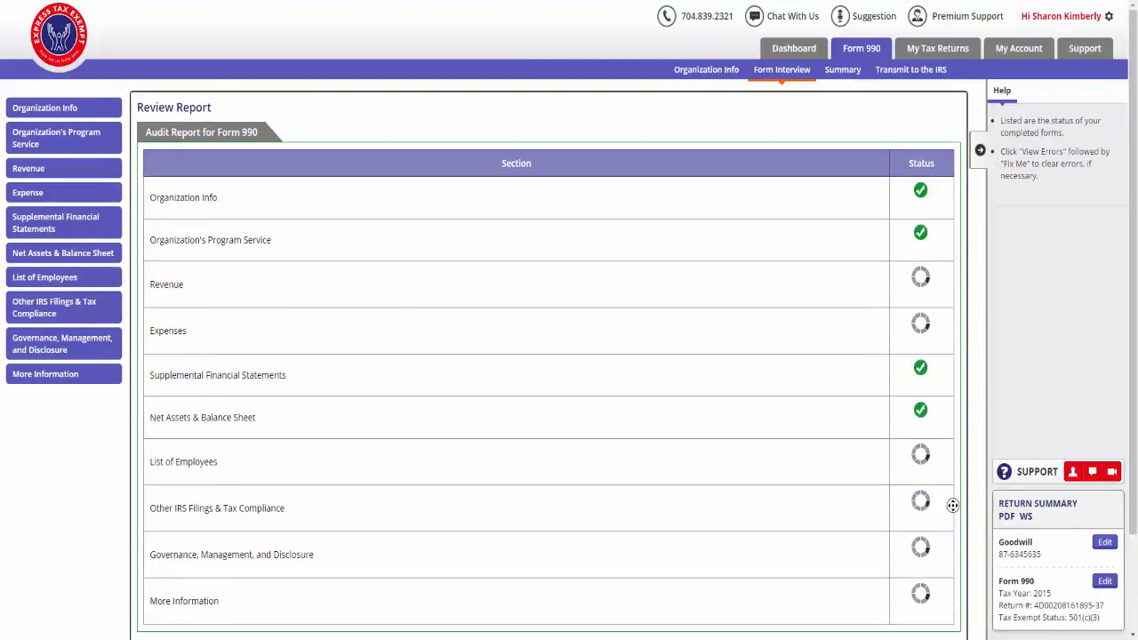
{"action": "scroll", "coordinate": [952, 520], "scroll_direction": "down", "scroll_amount": 3}
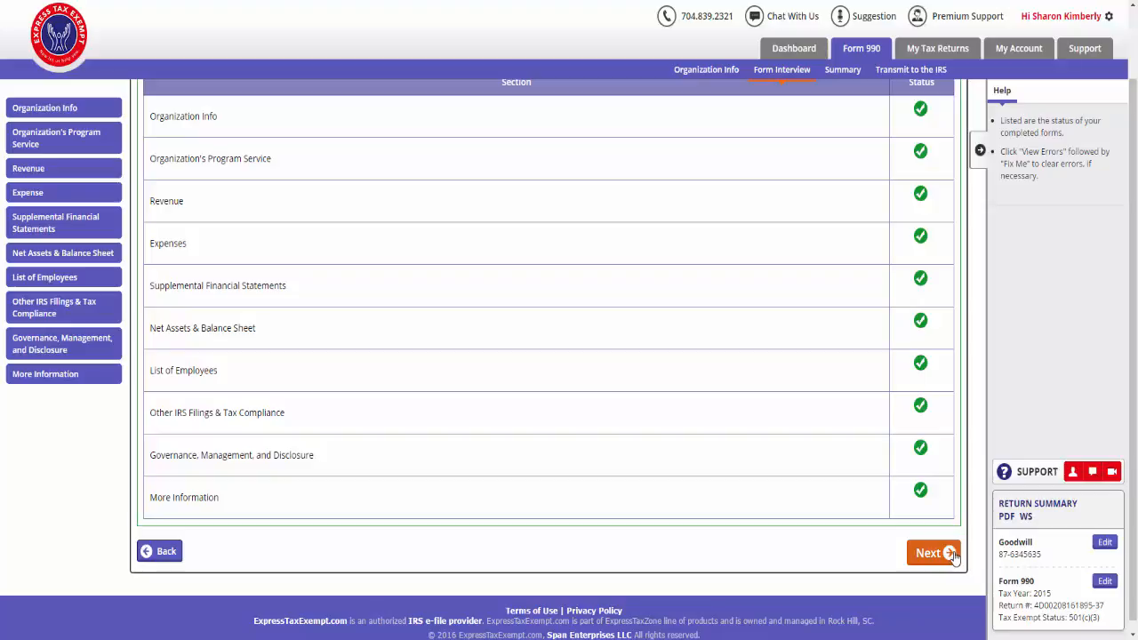
{"action": "left_click", "coordinate": [950, 553]}
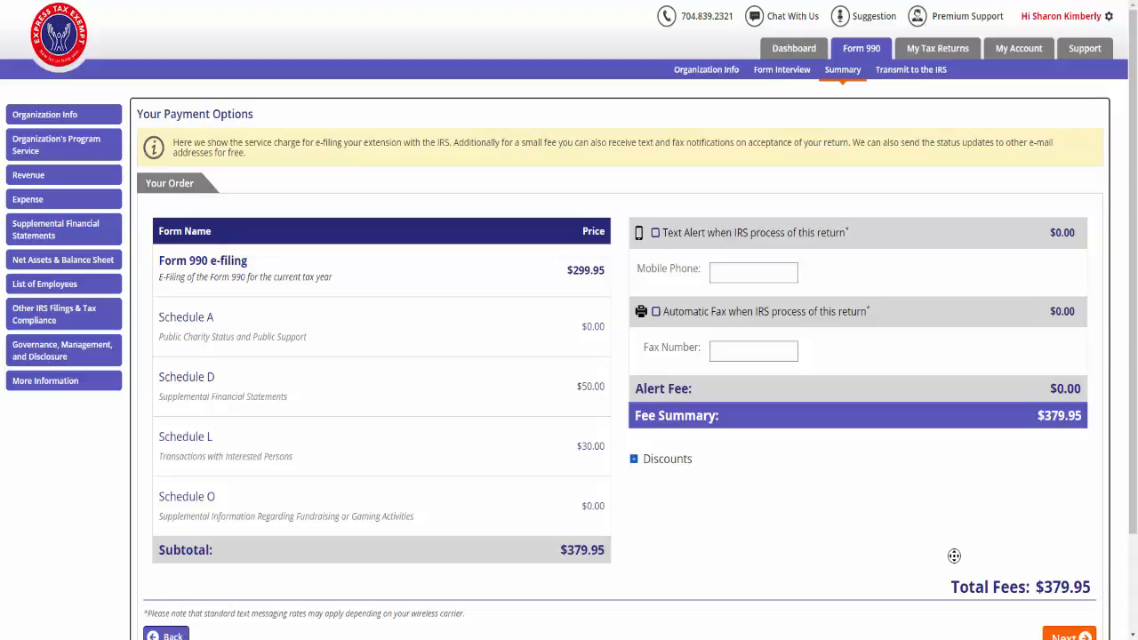
- Accept the e-filing order without text or fax alerts and proceed to the credit card details
{"action": "scroll", "coordinate": [953, 556], "scroll_direction": "down", "scroll_amount": 1}
{"action": "scroll", "coordinate": [954, 567], "scroll_direction": "down", "scroll_amount": 2}
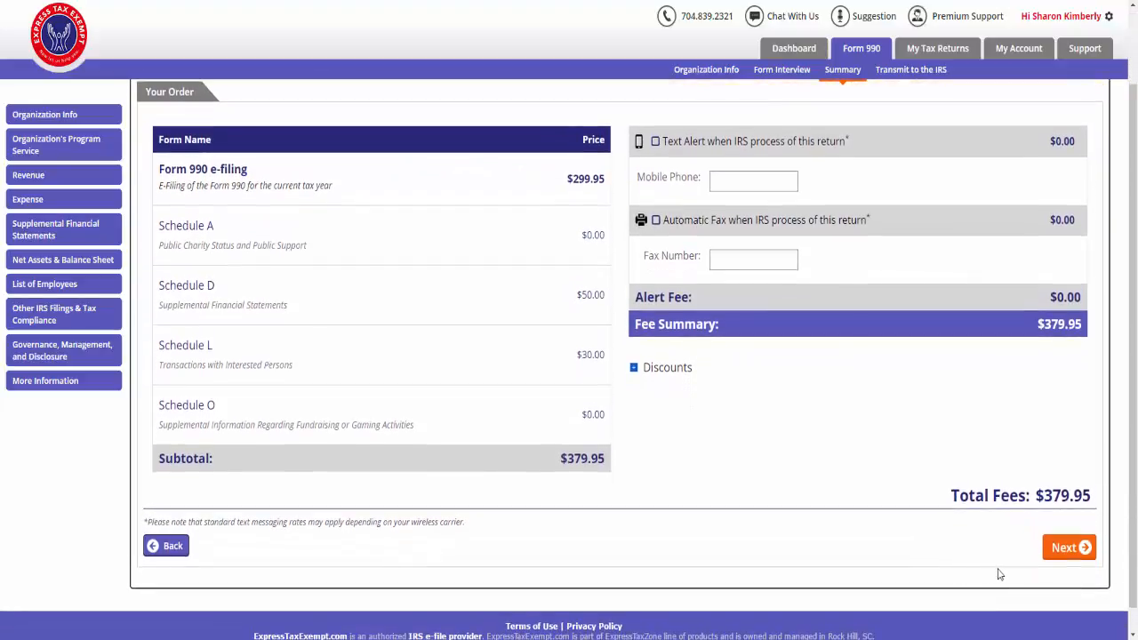
{"action": "left_click", "coordinate": [1083, 557]}
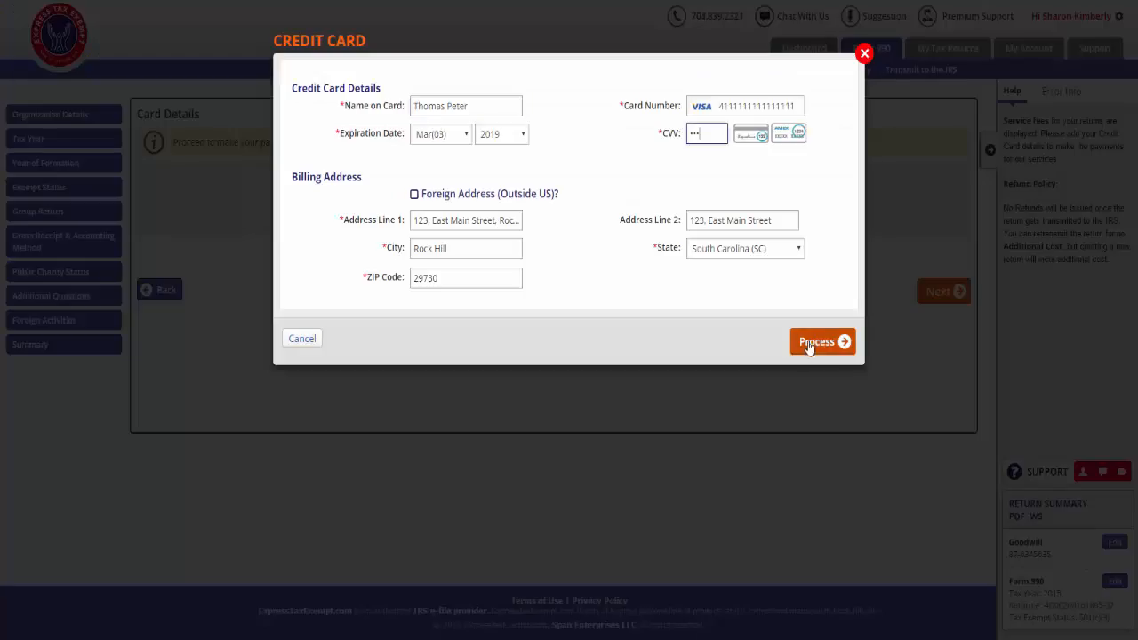
- Process the card payment and submit the governance policies: Yes to providing copies, share manually, No to emailing the return, No to a review process
{"action": "left_click", "coordinate": [845, 346]}
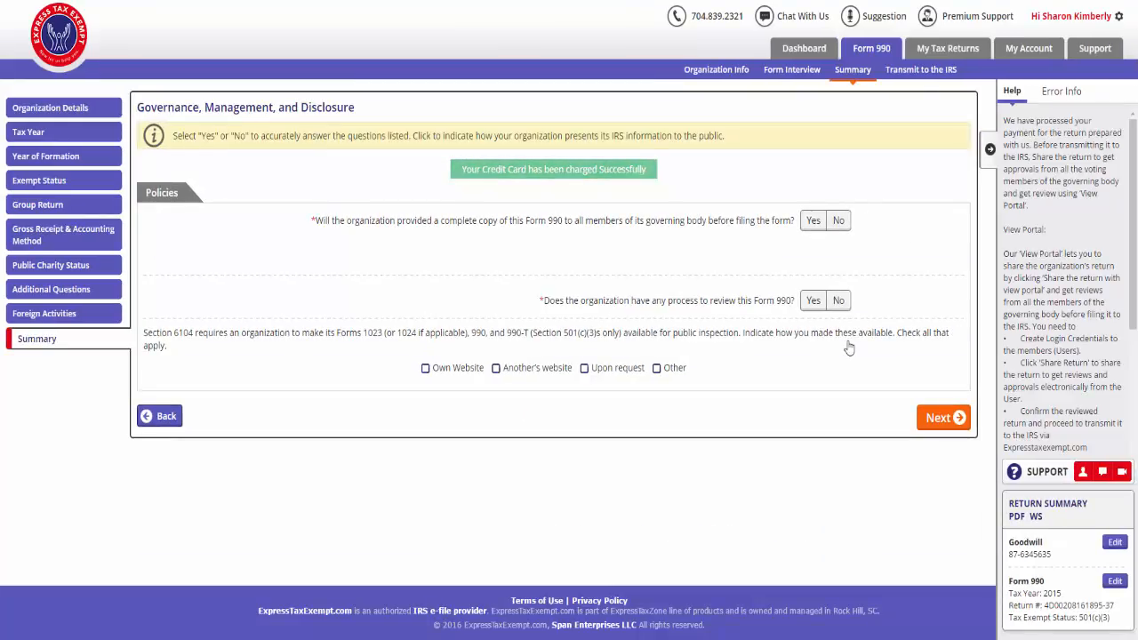
{"action": "left_click", "coordinate": [813, 223]}
{"action": "left_click", "coordinate": [546, 260]}
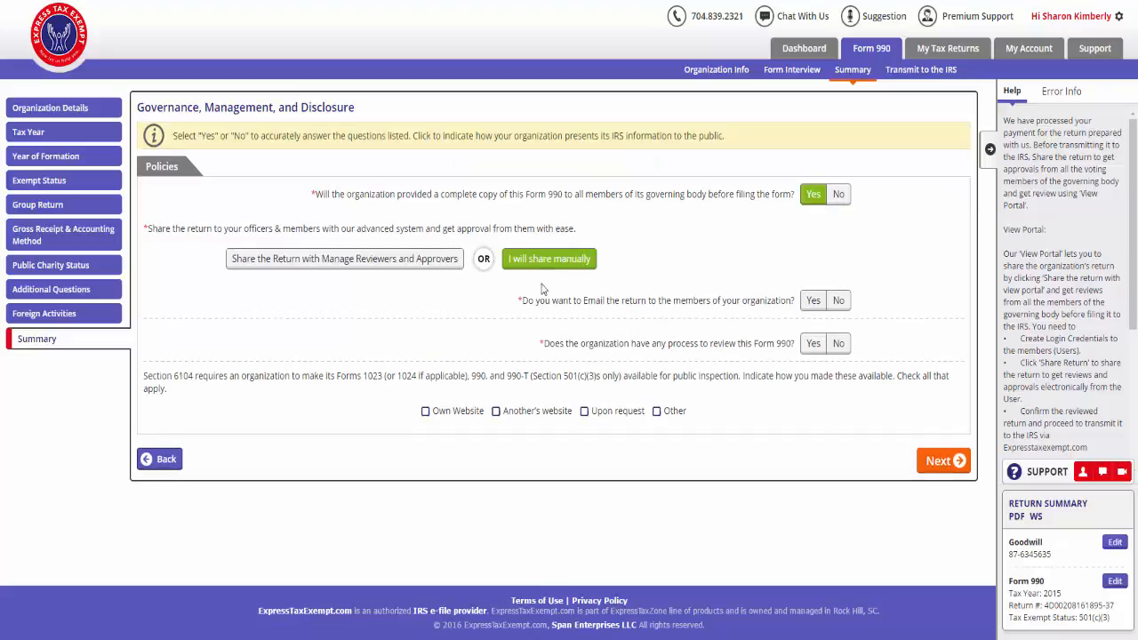
{"action": "left_click", "coordinate": [837, 304]}
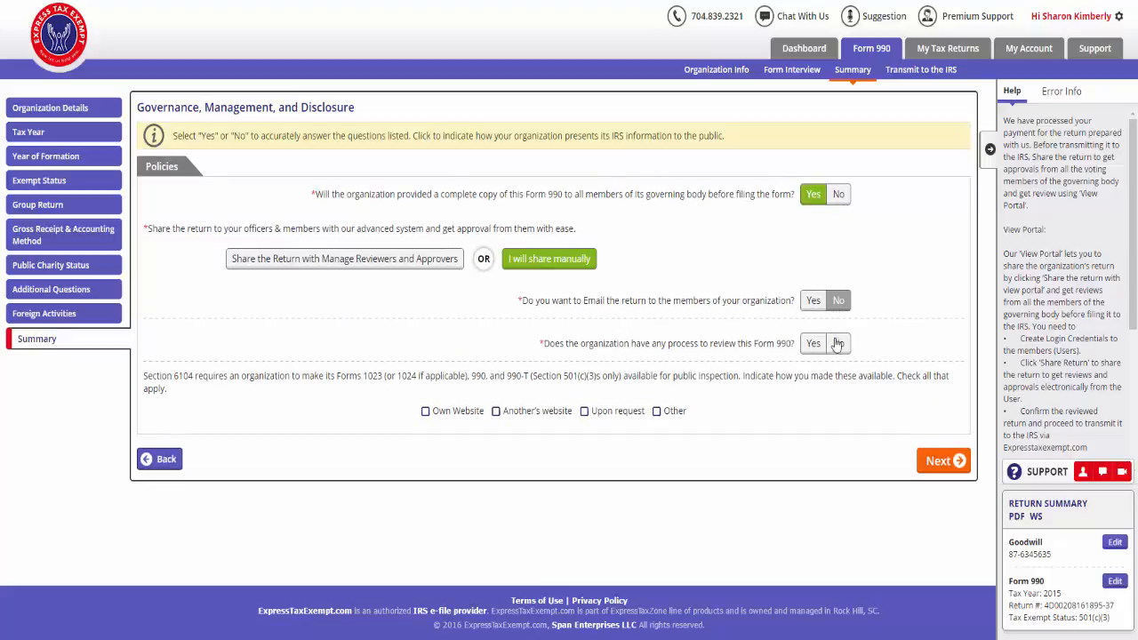
{"action": "left_click", "coordinate": [837, 345]}
{"action": "left_click", "coordinate": [944, 460]}
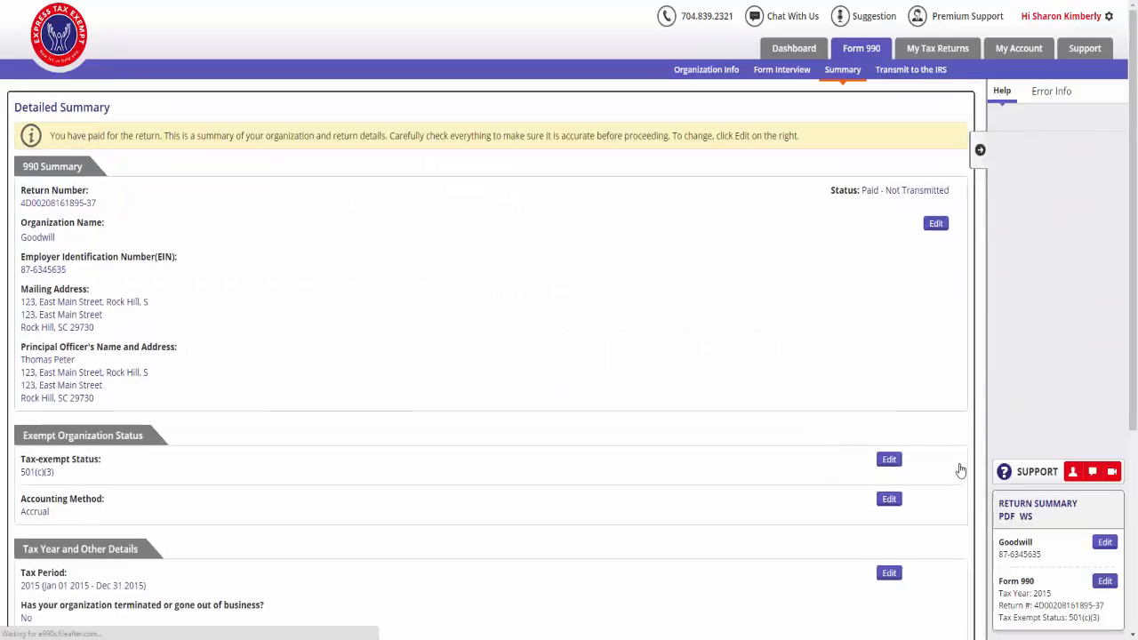
- Review the detailed summary of the paid Form 990 return and proceed to the order summary for transmission
{"action": "scroll", "coordinate": [958, 463], "scroll_direction": "down", "scroll_amount": 3}
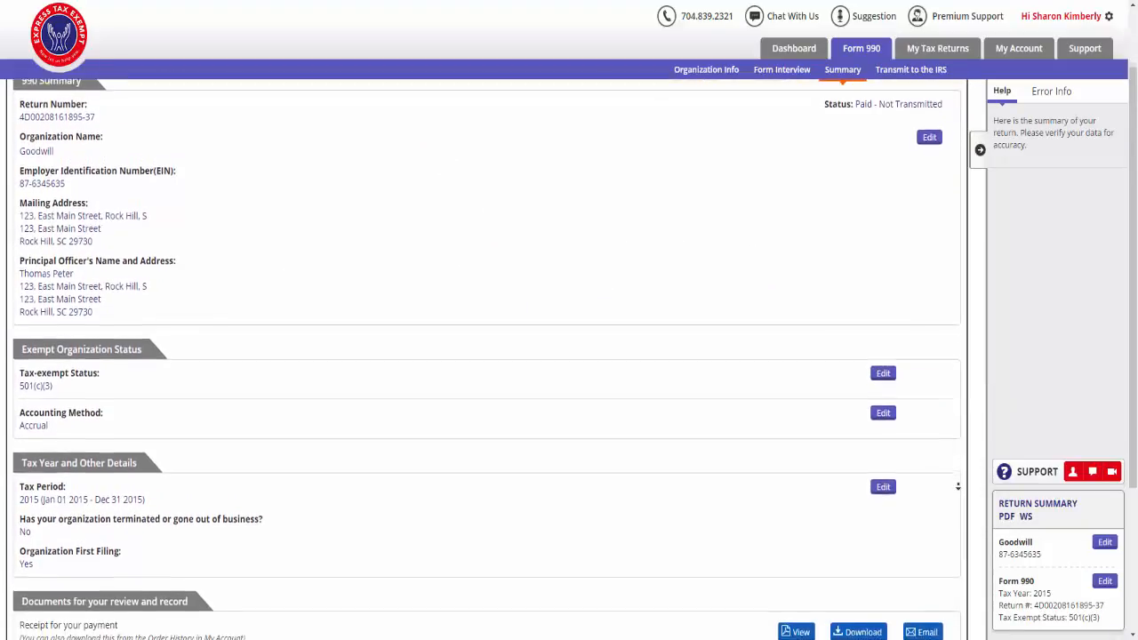
{"action": "scroll", "coordinate": [958, 486], "scroll_direction": "down", "scroll_amount": 3}
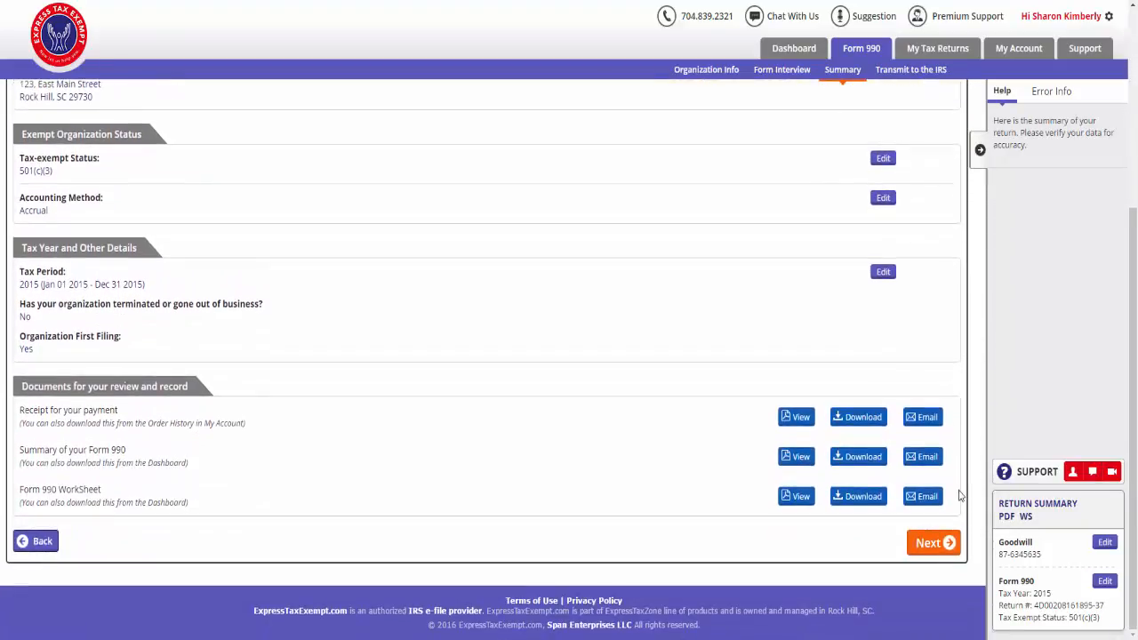
{"action": "left_click", "coordinate": [942, 543]}
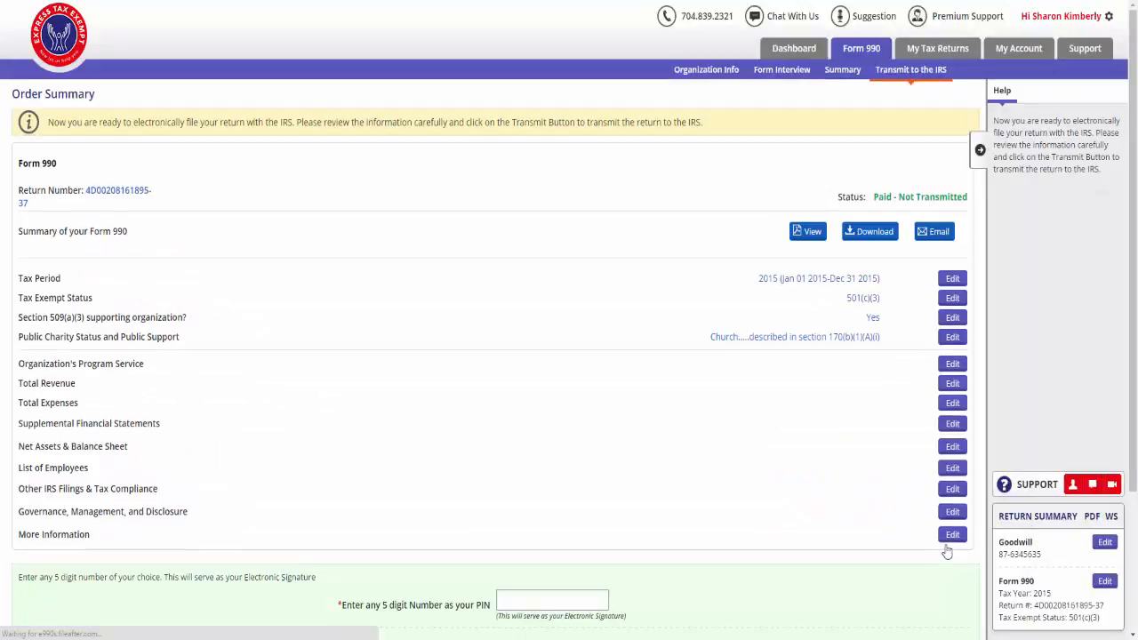
- Enter a 5-digit PIN as the electronic signature, transmit the return to the IRS, and open the dashboard
{"action": "scroll", "coordinate": [944, 551], "scroll_direction": "down", "scroll_amount": 3}
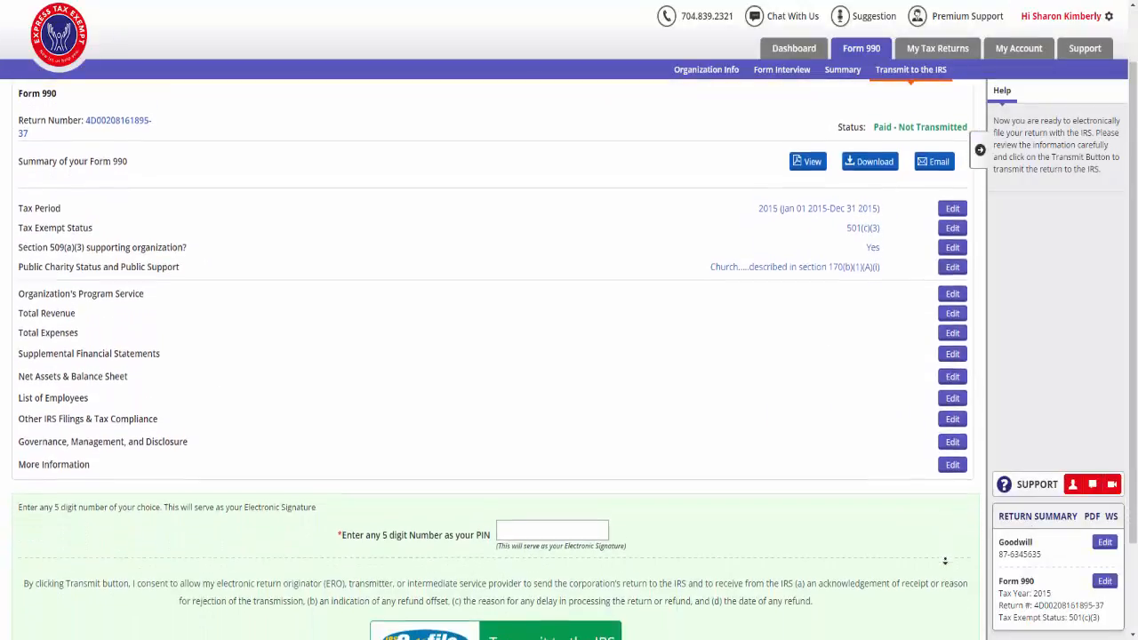
{"action": "scroll", "coordinate": [944, 561], "scroll_direction": "down", "scroll_amount": 2}
{"action": "left_click", "coordinate": [551, 435]}
{"action": "type", "text": "12345"}
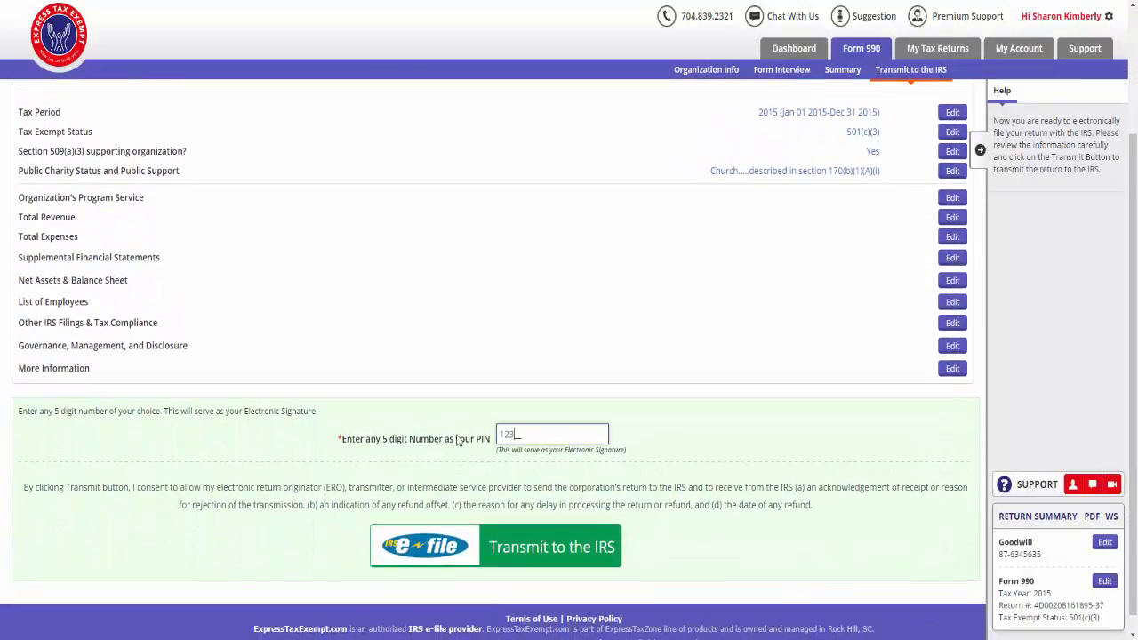
{"action": "left_click", "coordinate": [610, 556]}
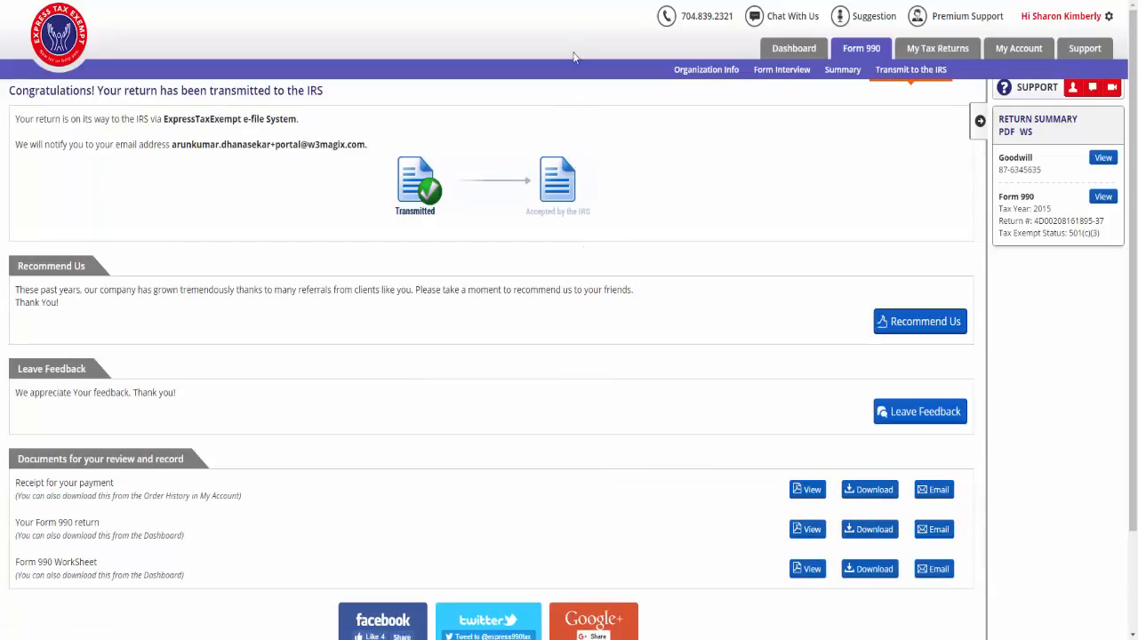
{"action": "left_click", "coordinate": [807, 48]}
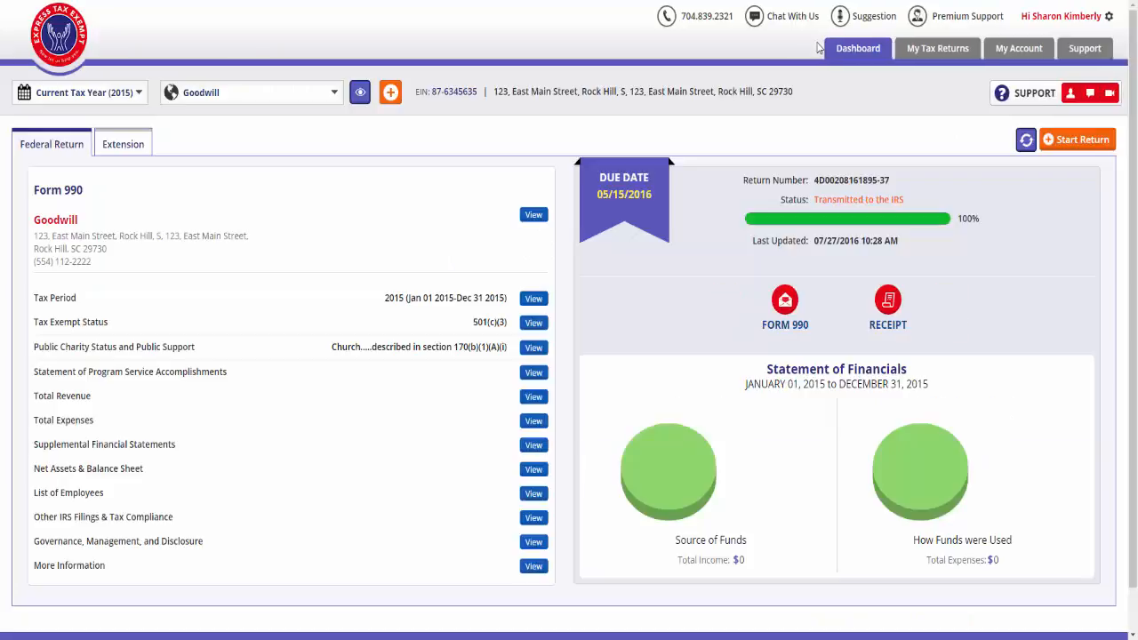